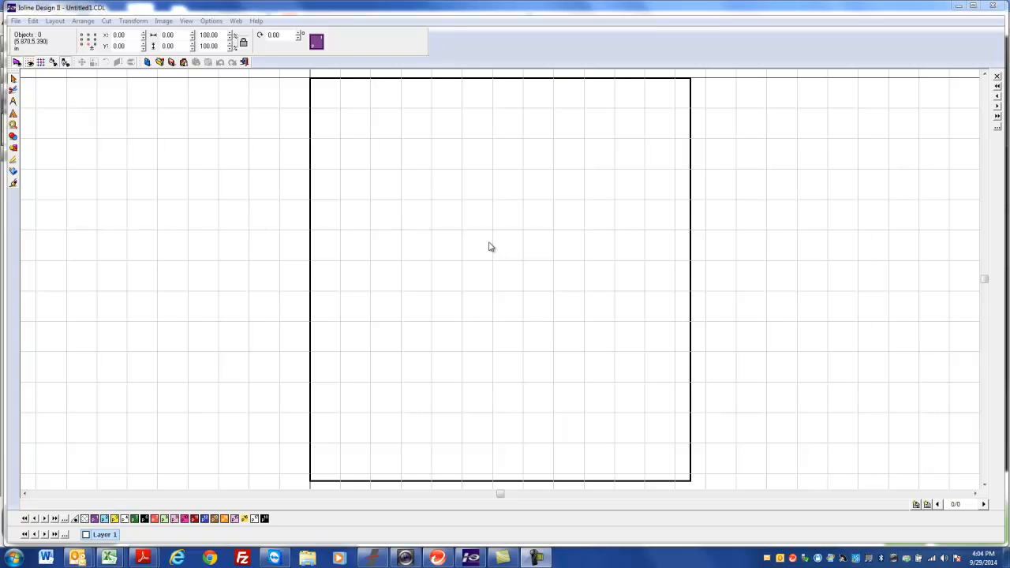
Add a horizontal guide across the page at Y 5.39 in
key(g)
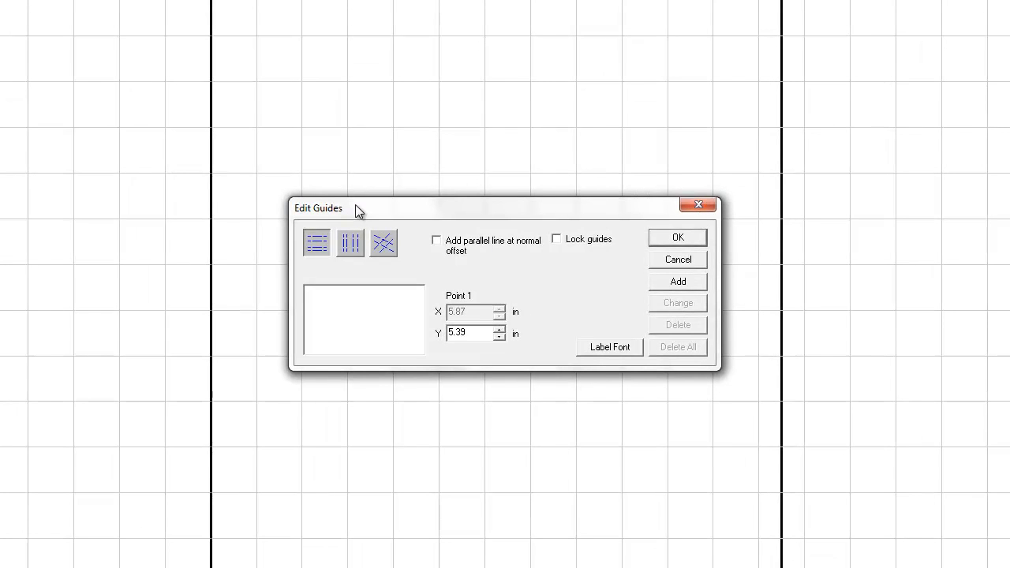
click(685, 280)
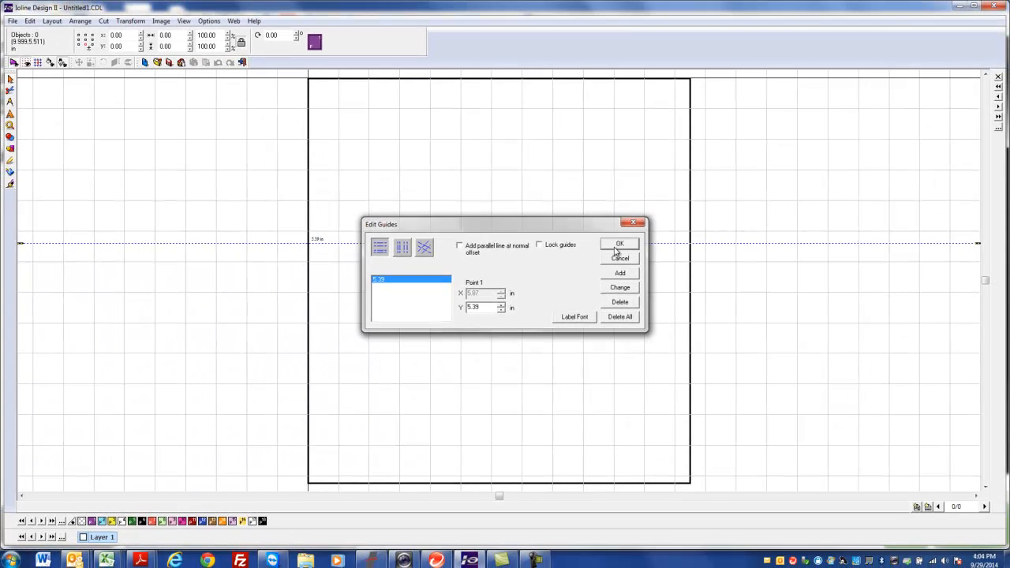
click(653, 259)
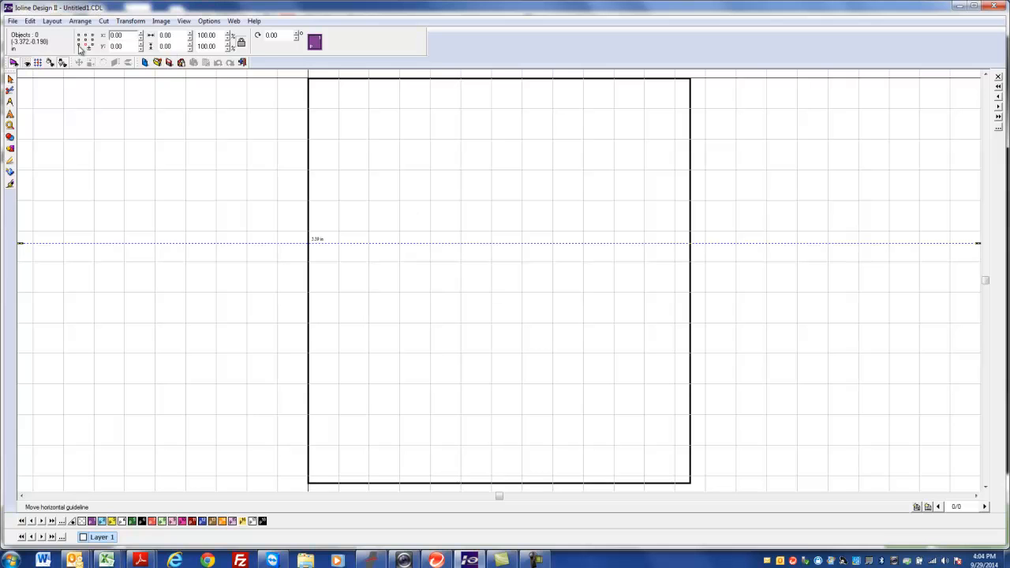
Import TRW 90 EPS.eps from Downloads onto the page, with all pages and text imported as graphics
click(13, 21)
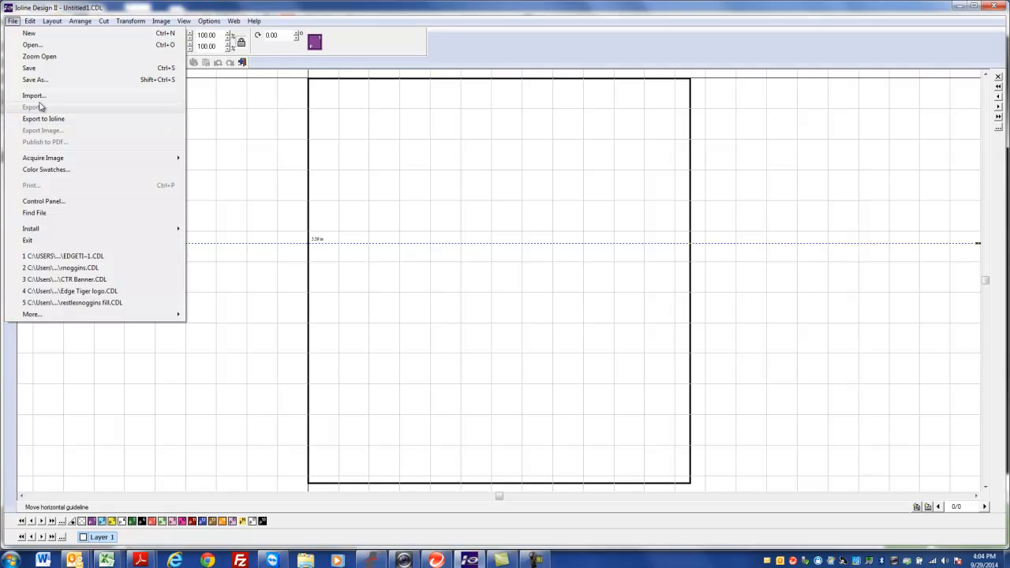
click(42, 96)
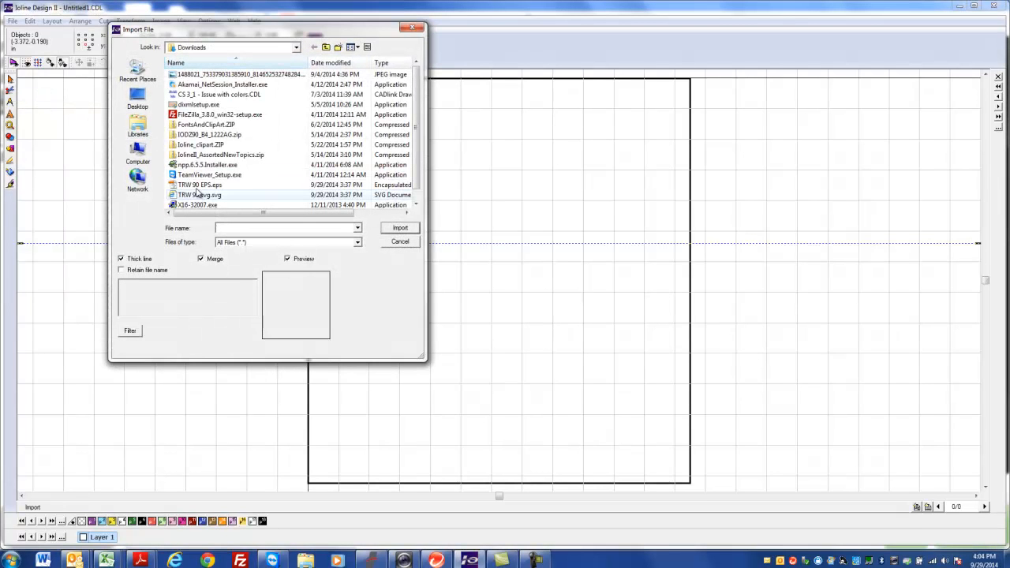
click(210, 186)
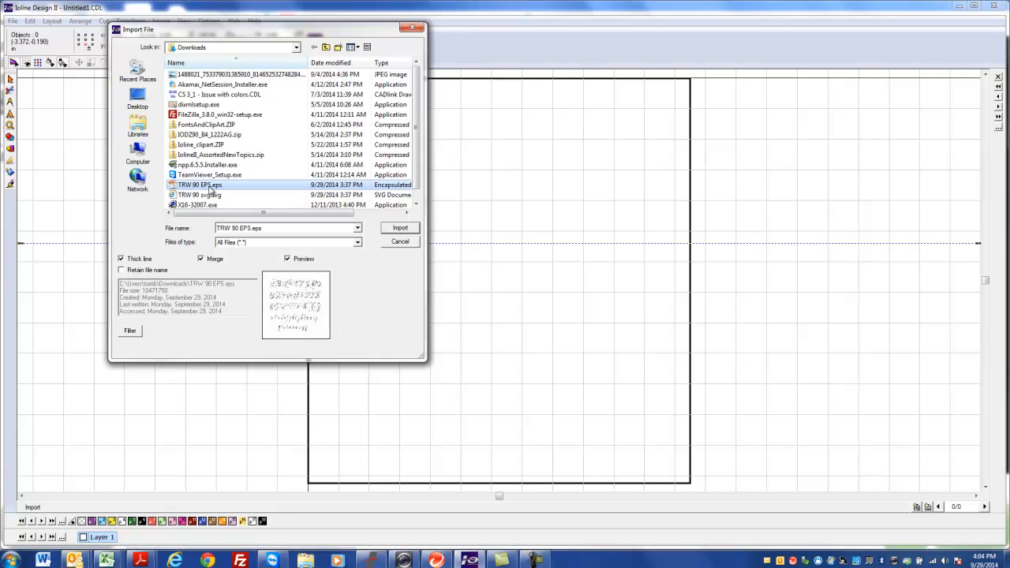
click(399, 228)
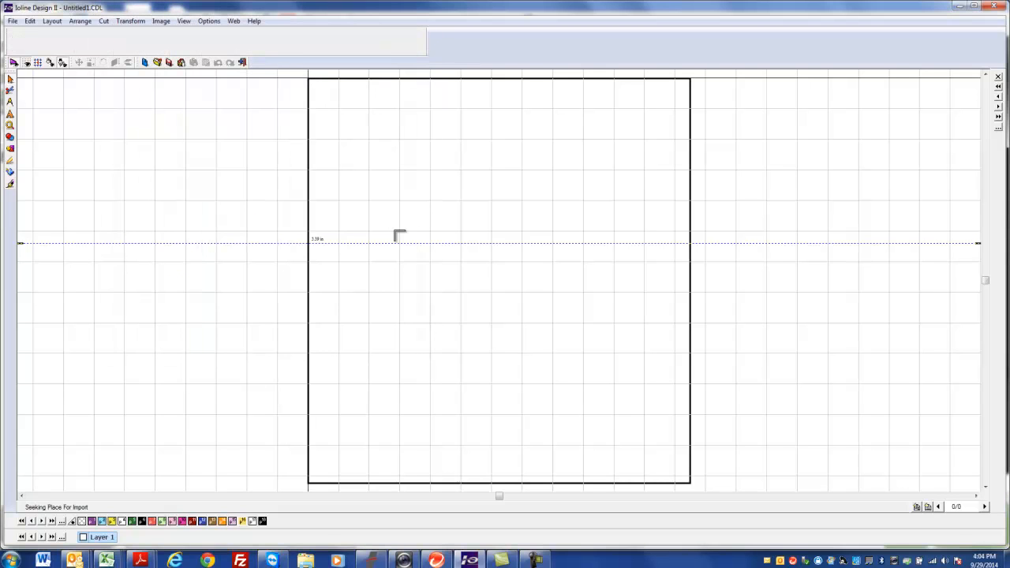
click(326, 329)
click(587, 297)
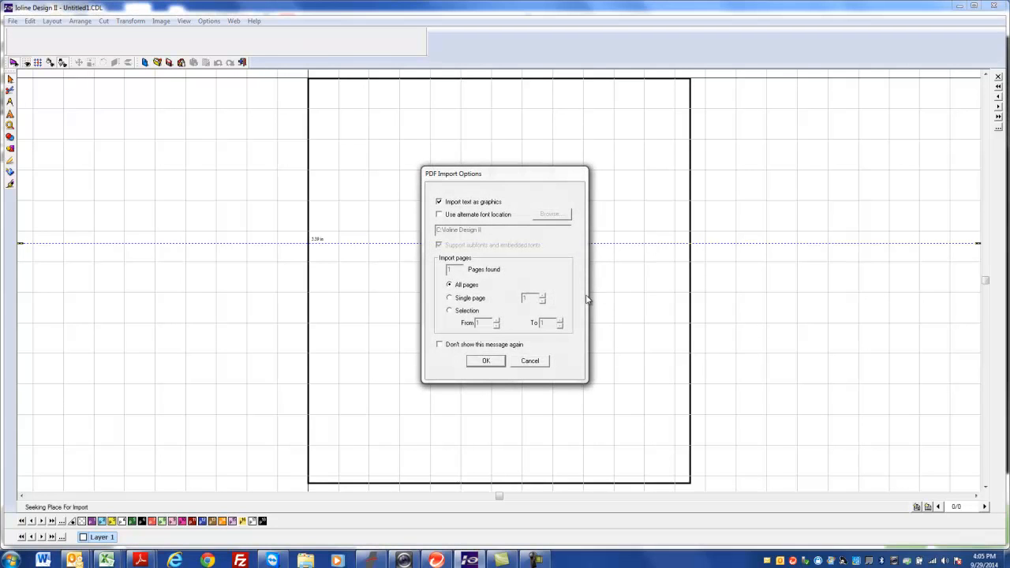
click(489, 364)
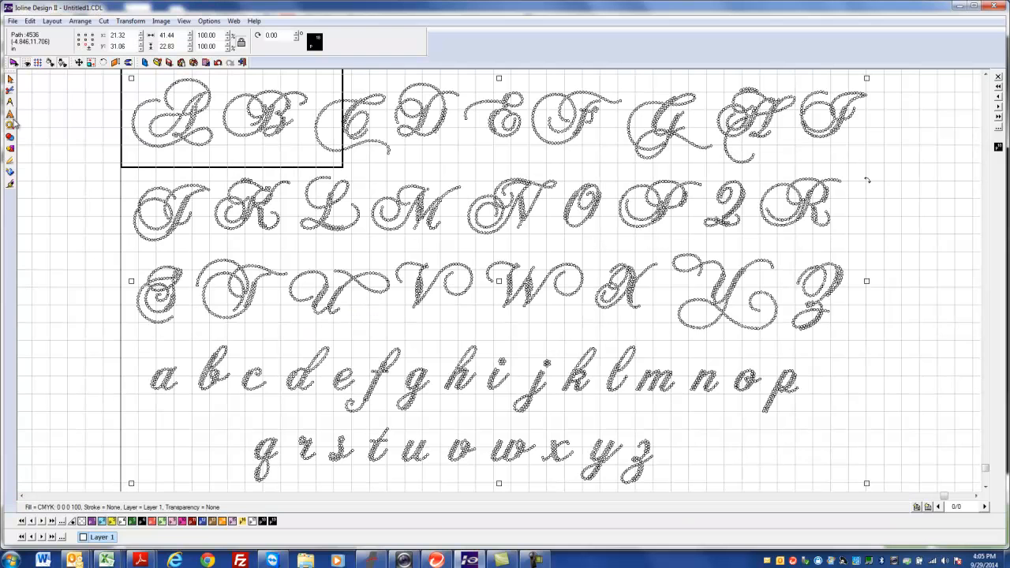
Select the whole imported rhinestone alphabet and break its path into separate objects
click(11, 125)
click(45, 133)
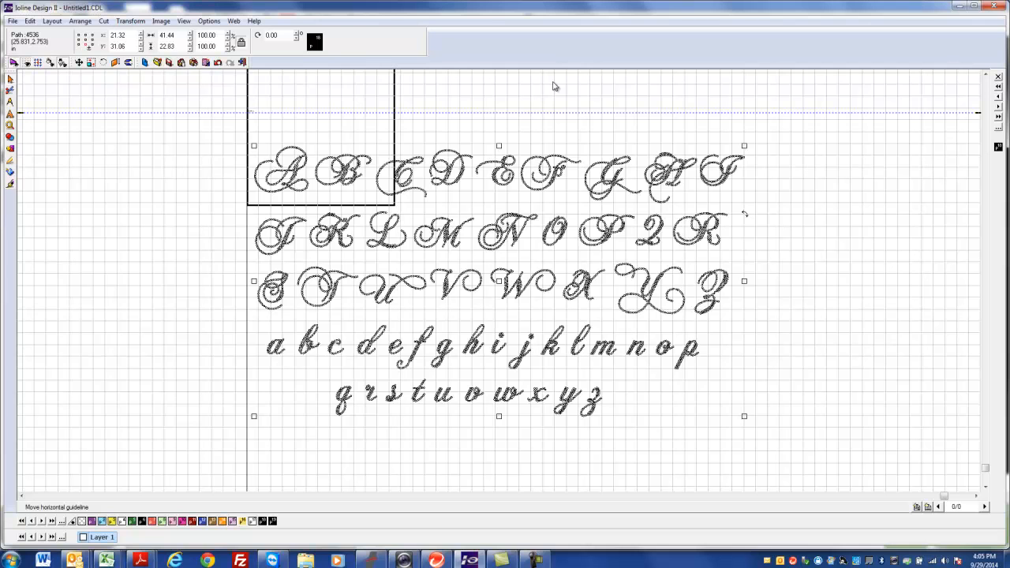
click(610, 129)
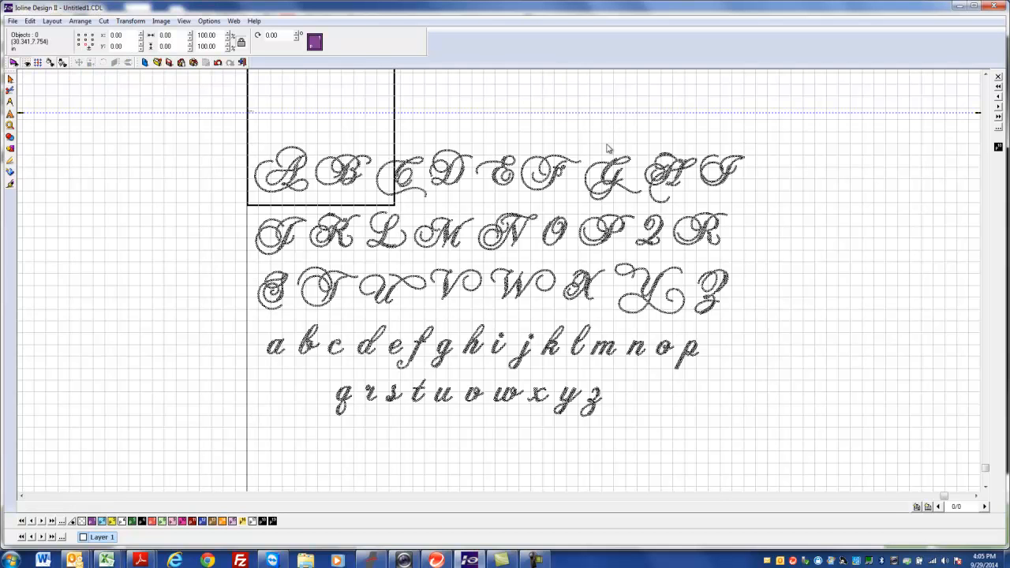
click(605, 158)
click(591, 129)
click(81, 21)
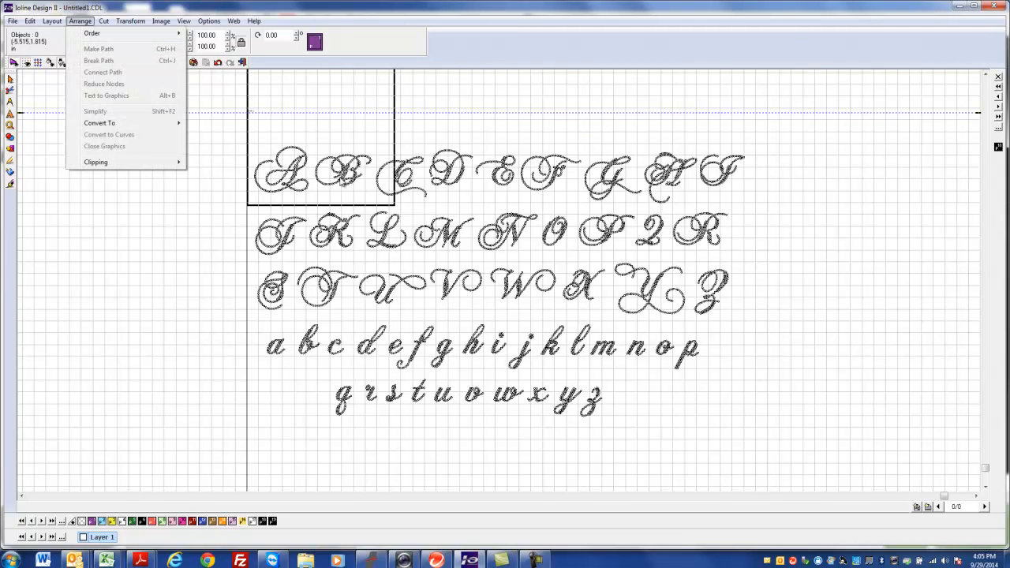
click(222, 138)
drag(222, 138, 806, 479)
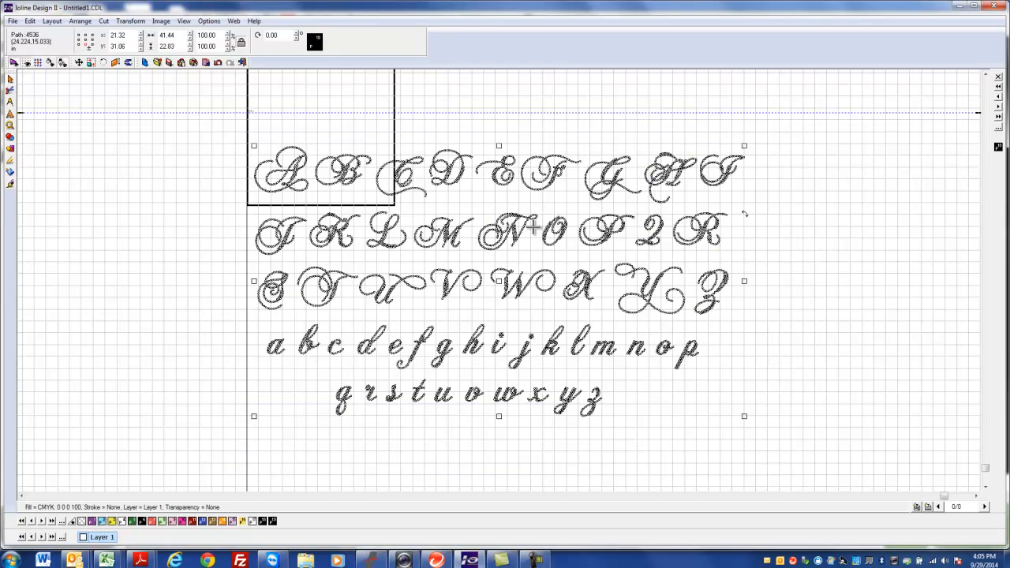
click(81, 21)
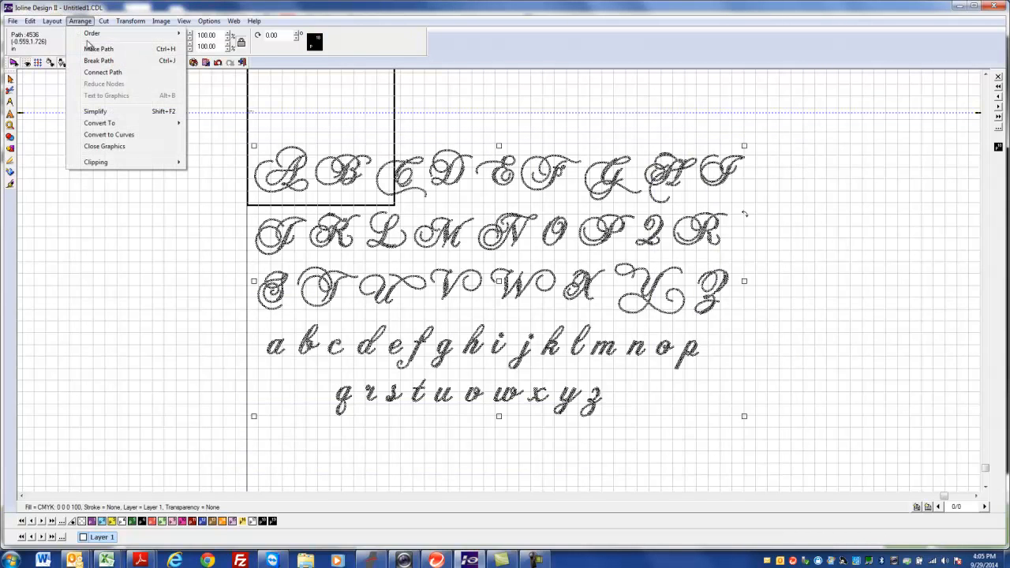
click(94, 60)
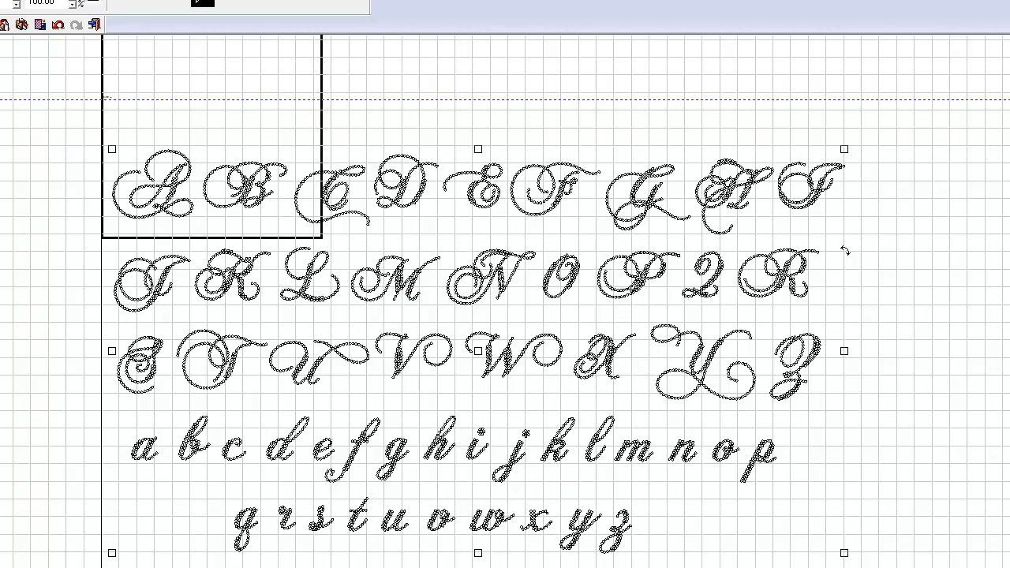
key(Escape)
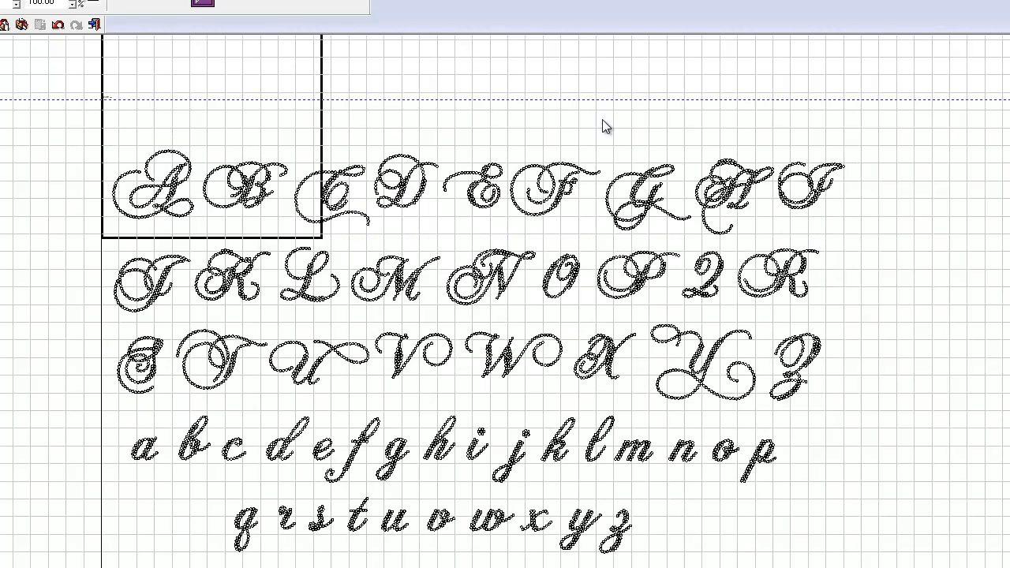
Move the capital G into the empty page area above the A and place the lowercase i after it on the guideline
drag(604, 119, 697, 244)
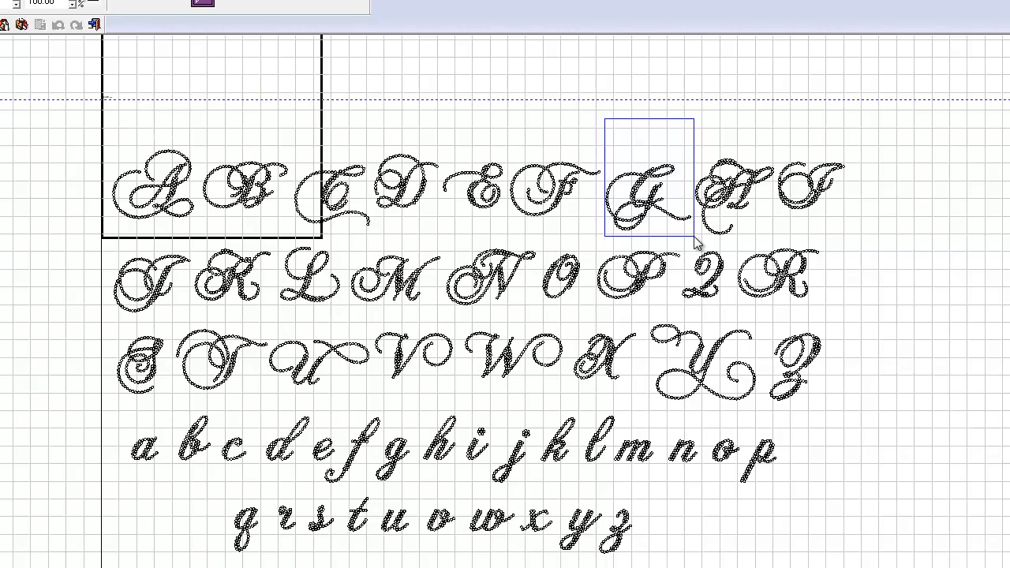
drag(696, 243, 697, 244)
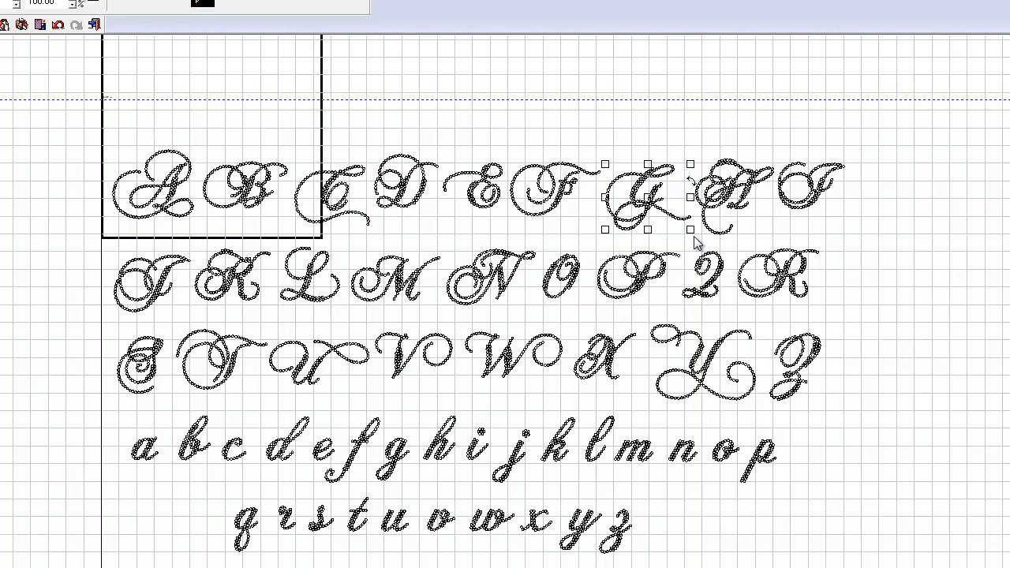
drag(647, 197, 155, 93)
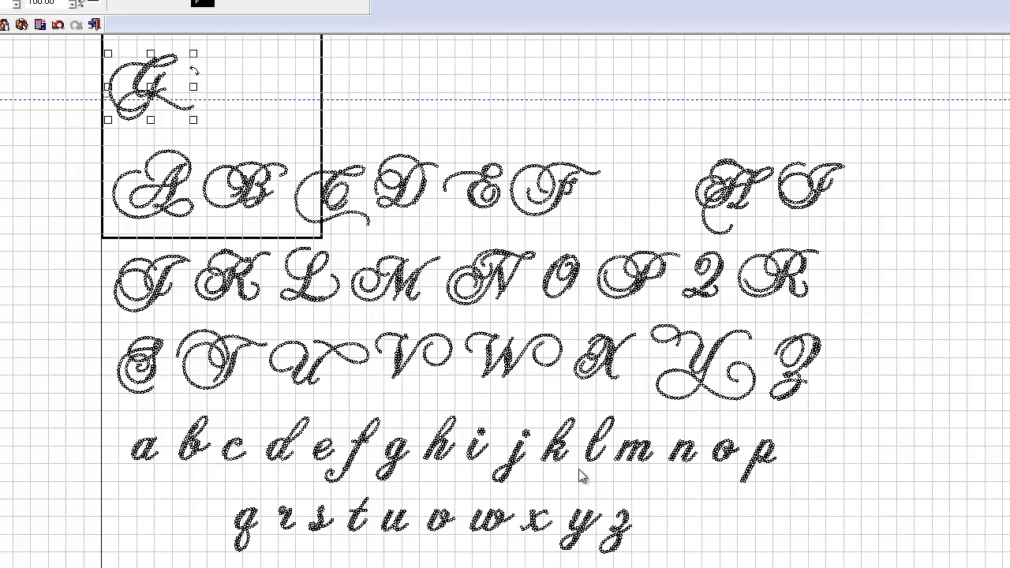
drag(462, 397, 224, 86)
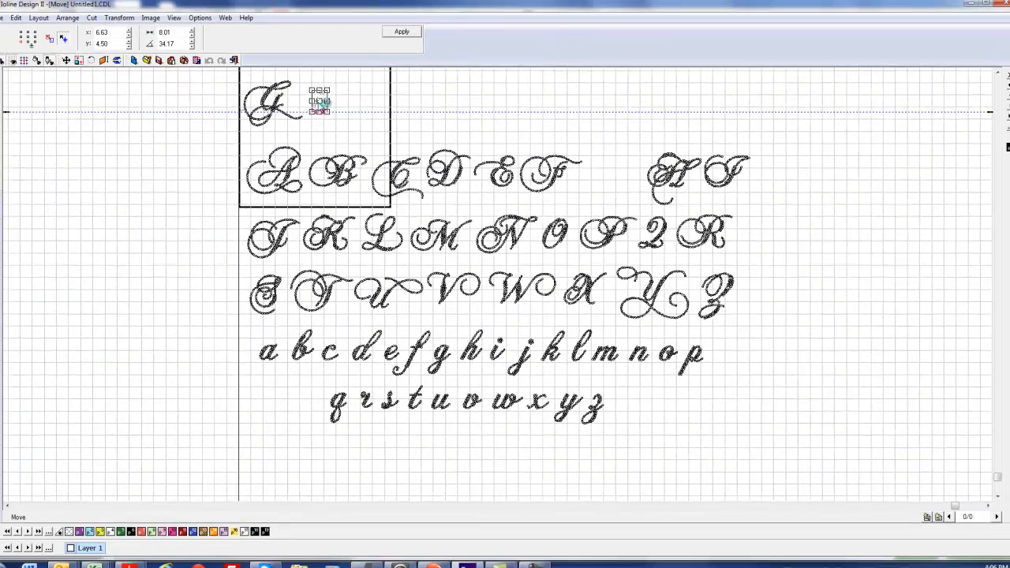
mouse_move(324, 98)
mouse_down()
mouse_move(333, 111)
mouse_move(334, 103)
mouse_move(352, 101)
mouse_move(349, 109)
mouse_move(344, 98)
mouse_move(352, 94)
mouse_move(347, 108)
mouse_move(356, 93)
mouse_move(328, 102)
mouse_up()
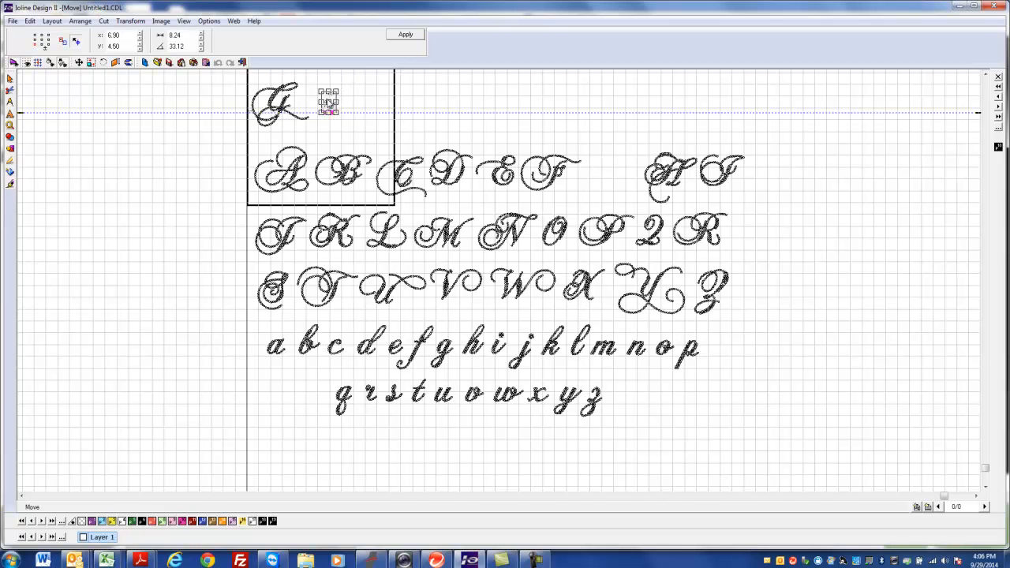
drag(329, 103, 307, 104)
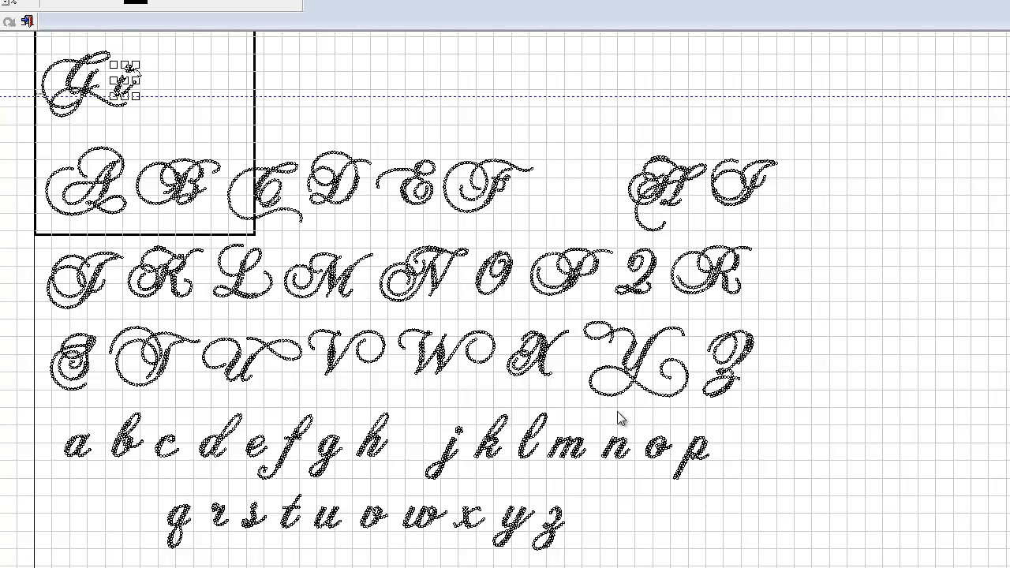
Place the lowercase n and a after the i in the name, both resting on the guideline
drag(593, 411, 154, 84)
click(293, 90)
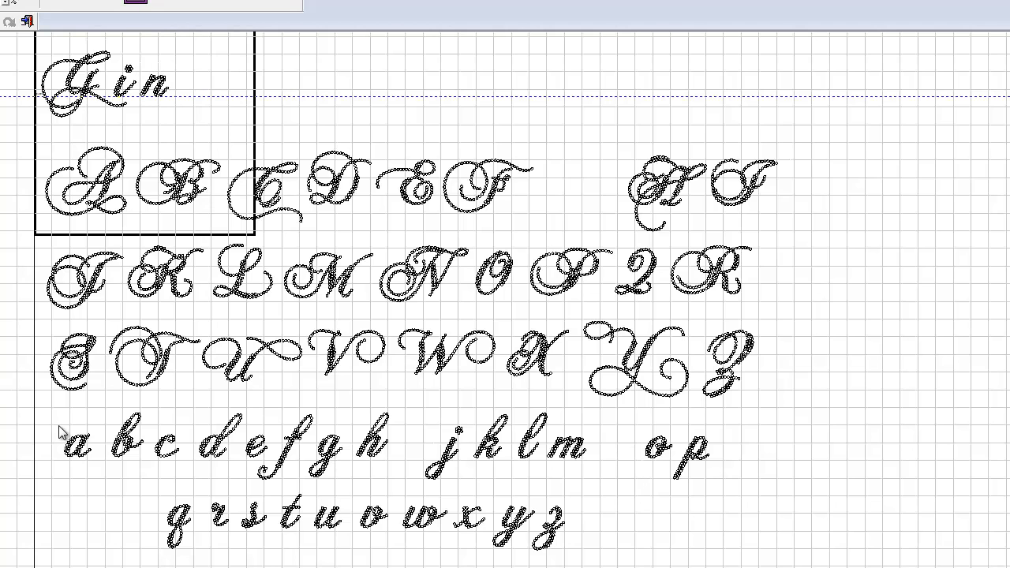
drag(53, 419, 107, 476)
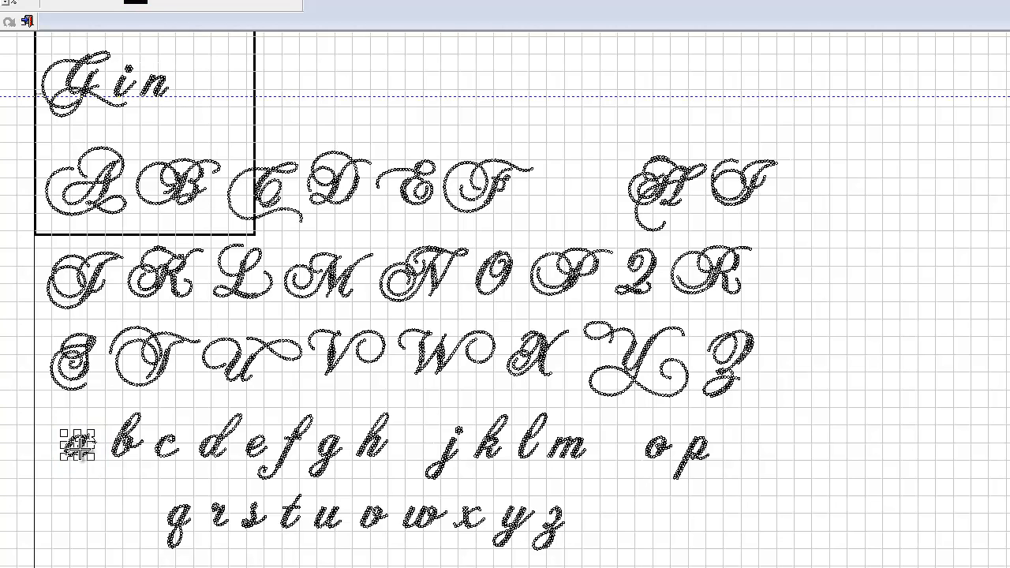
drag(77, 444, 195, 95)
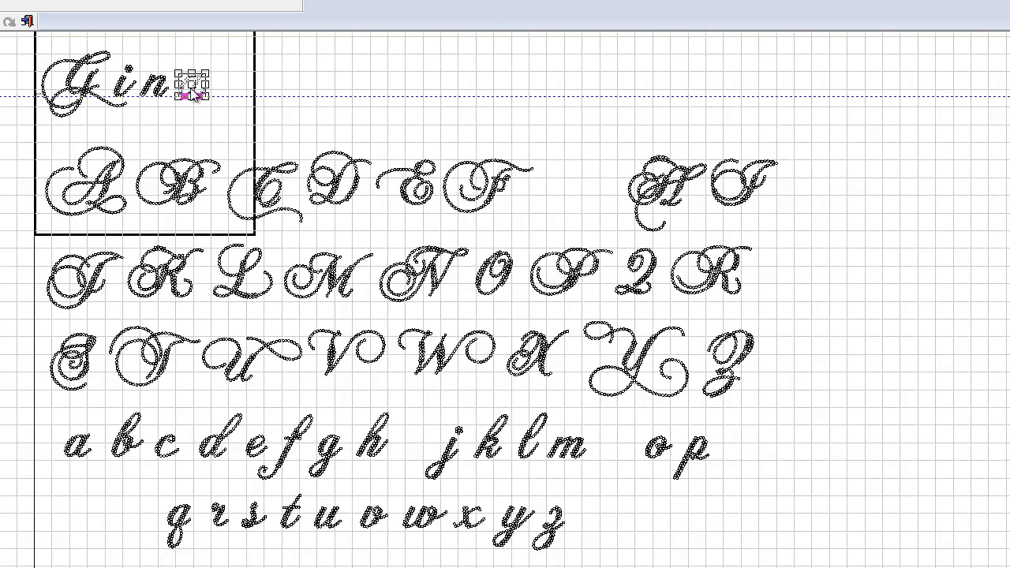
drag(195, 95, 192, 95)
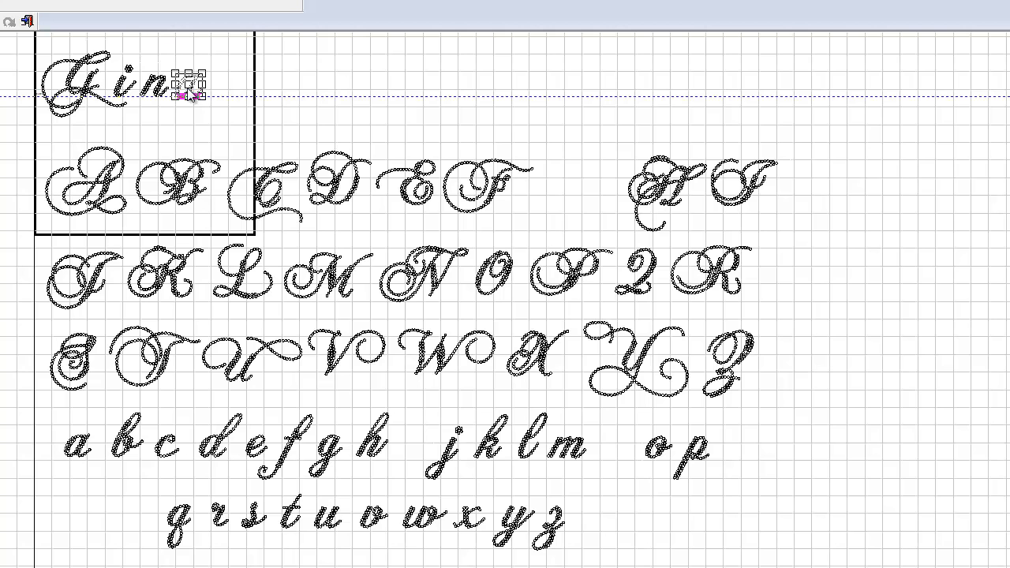
drag(191, 95, 191, 96)
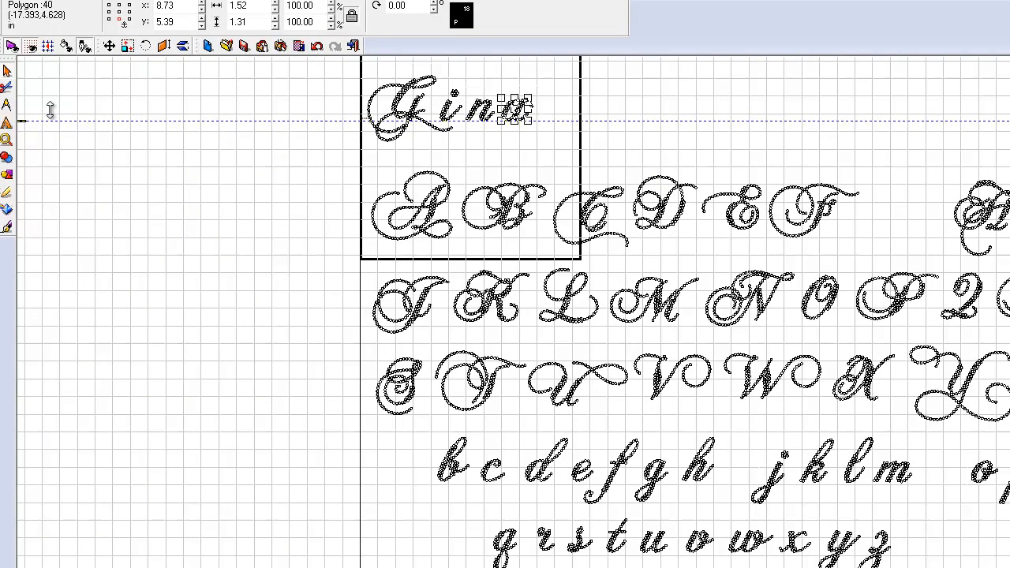
Zoom in on the assembled name and select its i, n and a in turn to check their alignment with the guideline
click(8, 141)
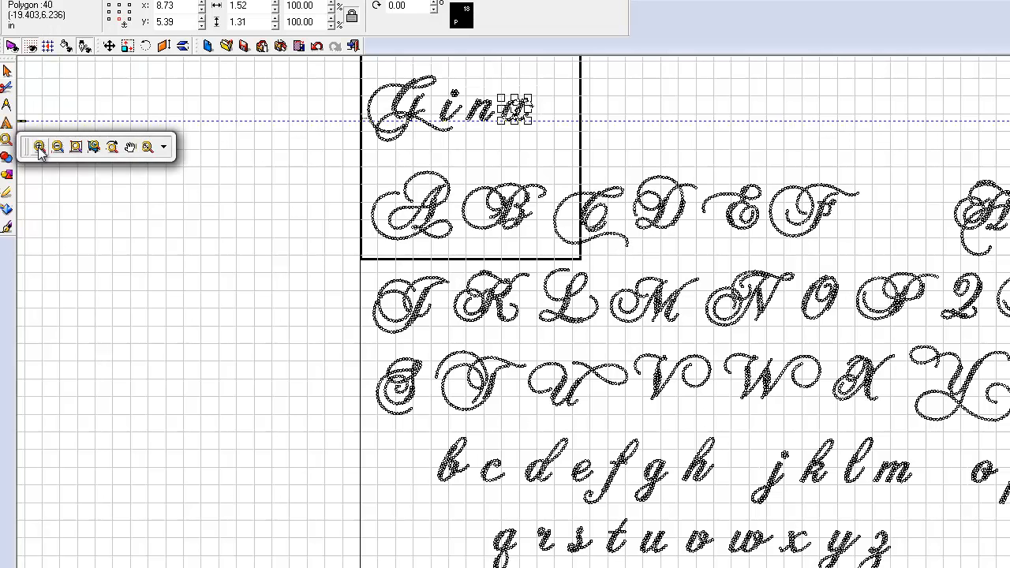
click(39, 146)
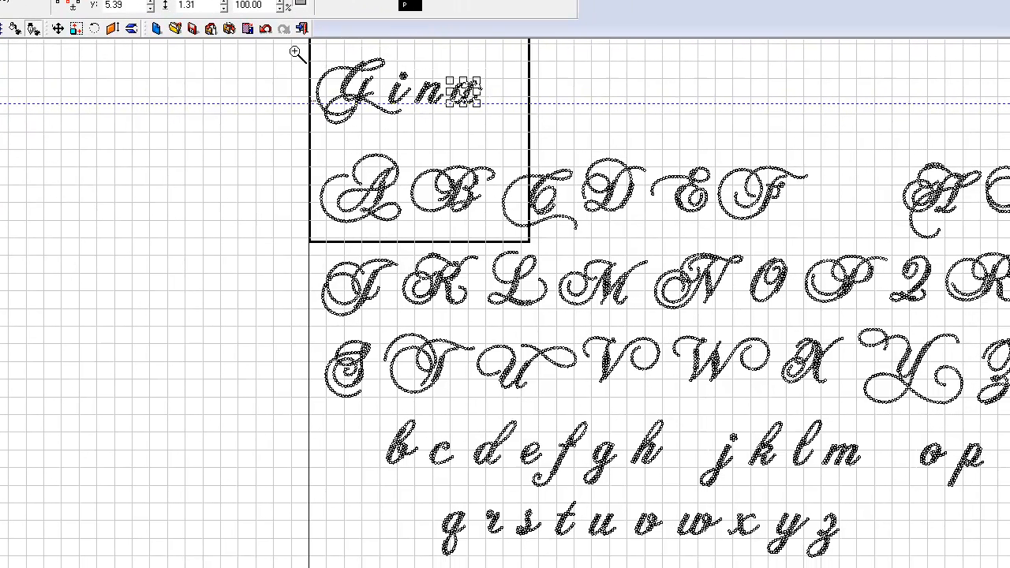
drag(346, 68, 509, 134)
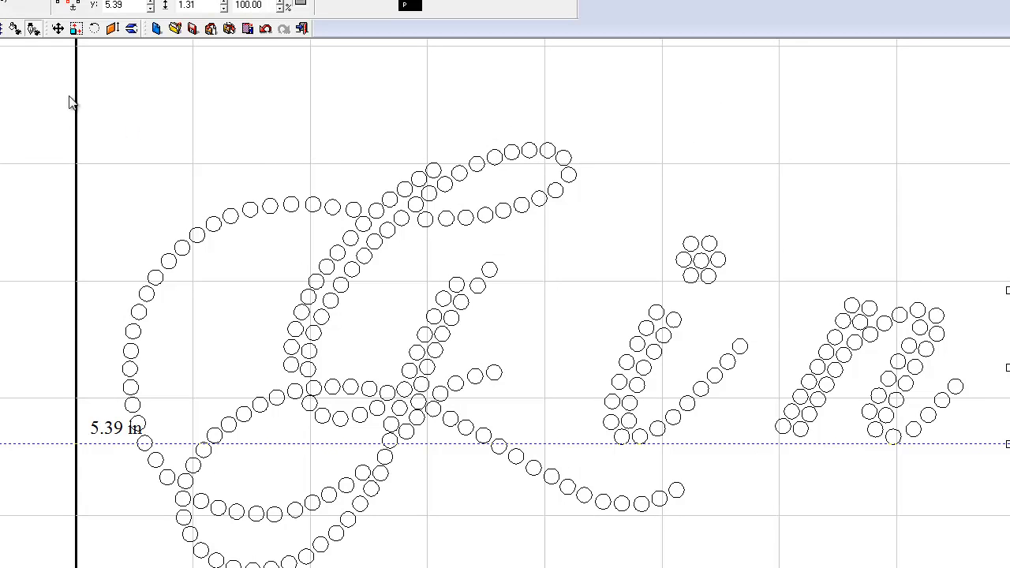
click(0, 60)
drag(600, 197, 754, 459)
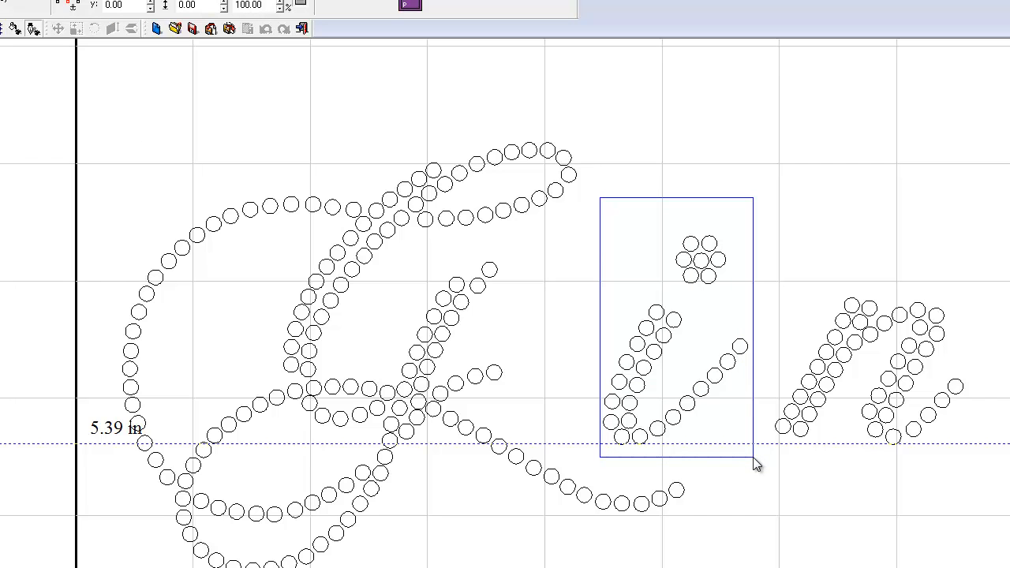
drag(753, 459, 753, 460)
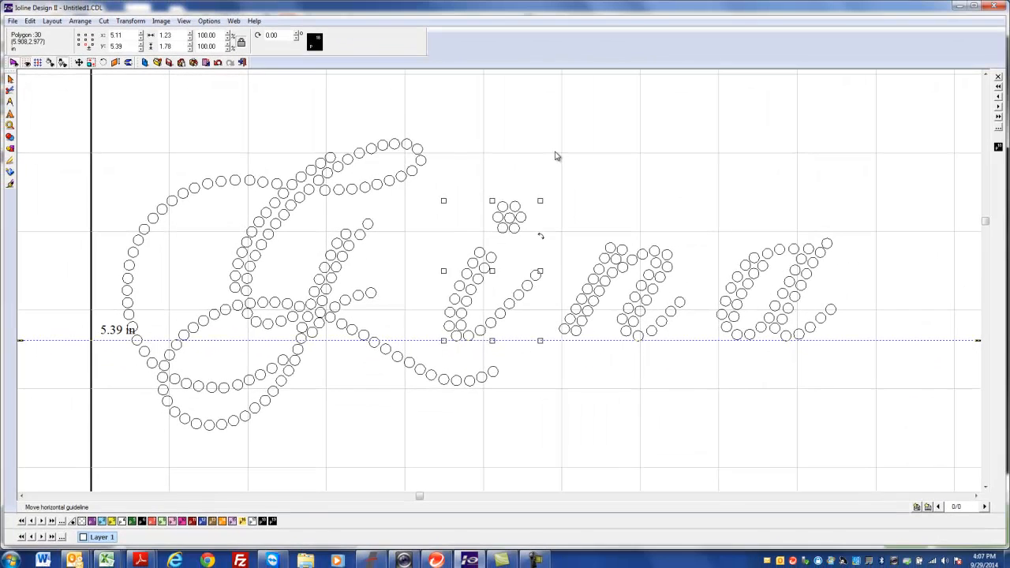
click(648, 162)
drag(648, 162, 763, 344)
drag(653, 303, 701, 365)
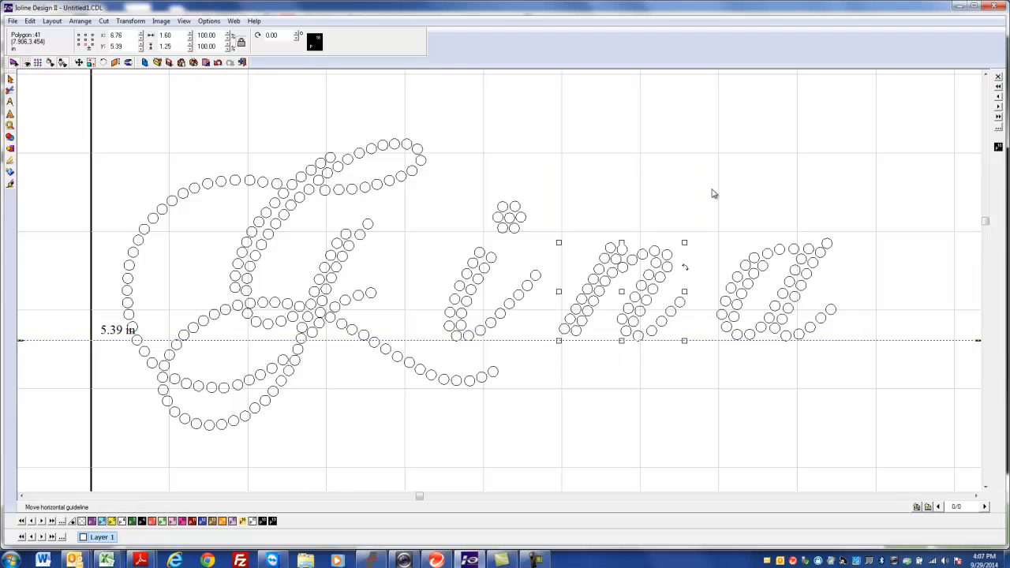
drag(710, 189, 870, 374)
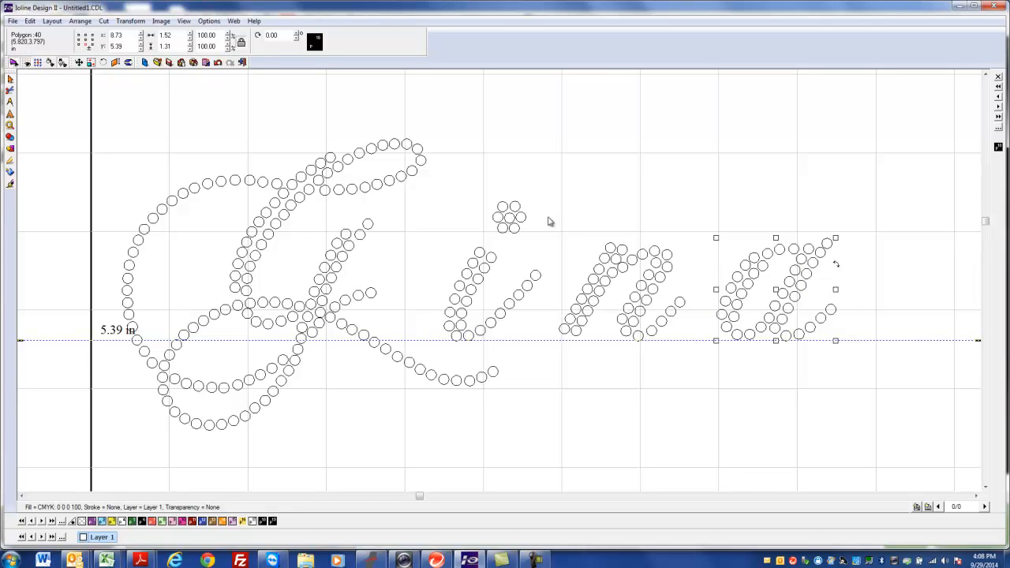
Select the lowercase i and nudge it horizontally along the guideline to X 4.49, close to the capital G
drag(432, 194, 547, 359)
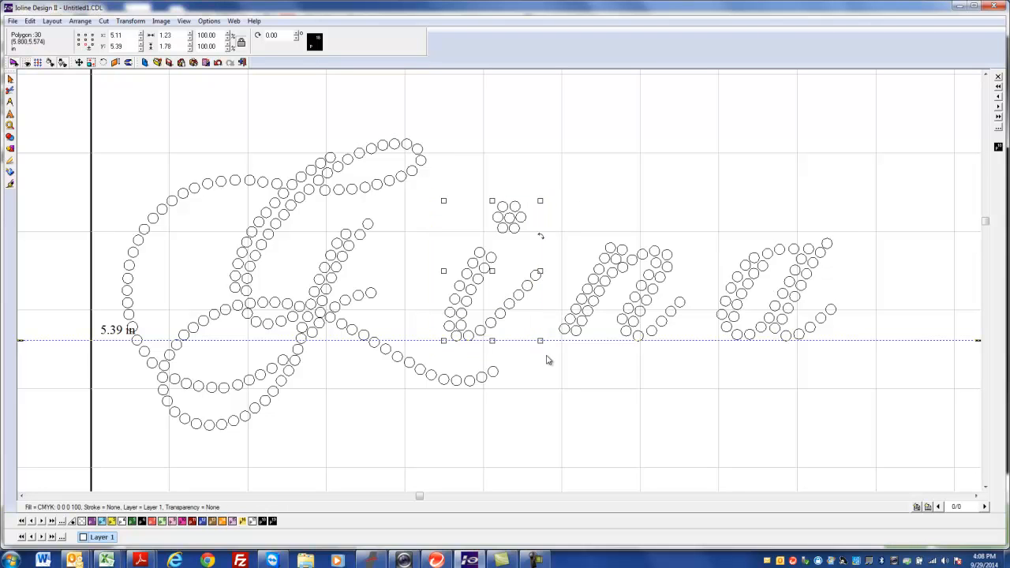
key(Left)
key(Left)
key(Left)
key(Left)
key(Left)
key(Left)
key(Left)
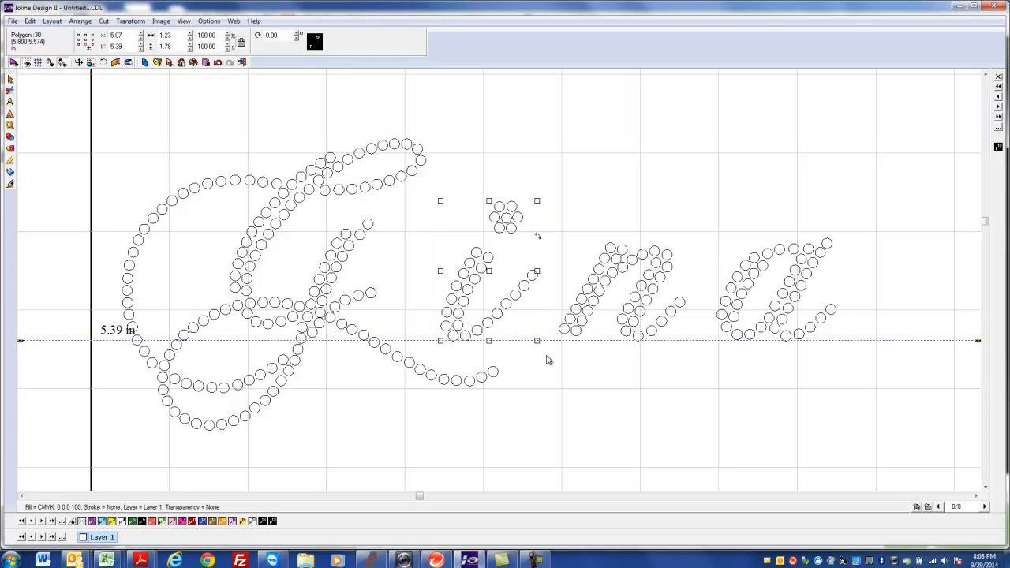
key(Left)
key(Left)
key(Left)
key(Left)
key(Left)
key(Left)
key(Left)
key(Left)
key(Left)
key(Left)
key(Left)
key(Left)
key(Left)
key(Left)
key(Left)
key(Left)
key(Left)
key(Left)
key(Left)
key(Left)
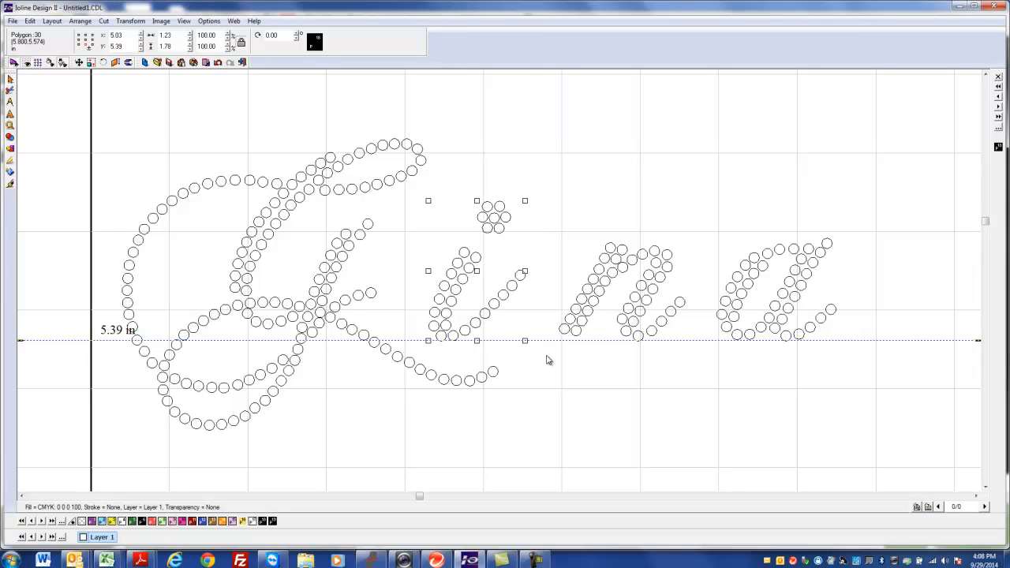
key(Left)
key(Left)
key(Left)
key(Left)
key(Left)
key(Left)
key(Left)
key(Left)
key(Left)
key(Left)
key(Left)
key(Left)
key(Left)
key(Left)
key(Left)
key(Left)
key(Left)
key(Left)
key(Left)
key(Left)
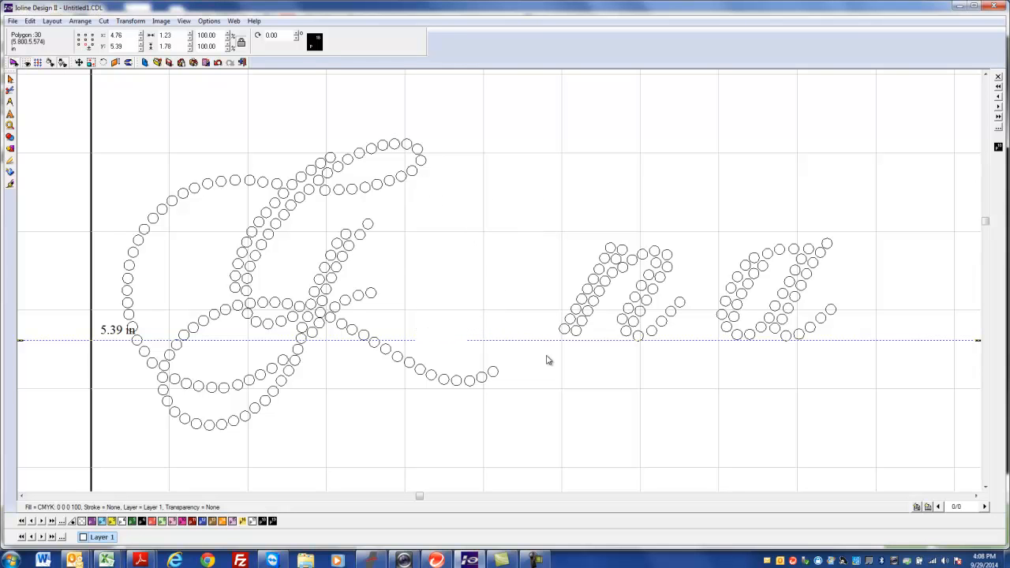
key(Left)
key(Left)
key(Left)
key(Left)
key(Left)
key(Left)
key(Left)
key(Left)
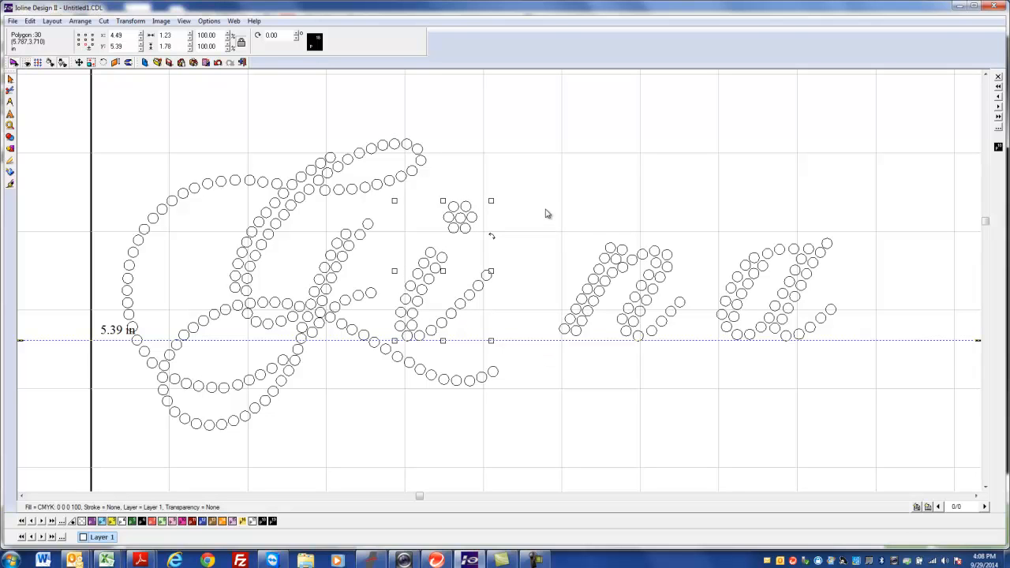
Select the lowercase n and nudge it along the guideline until it sits close to the i
drag(546, 210, 712, 365)
key(Left)
key(Left)
key(Left)
key(Left)
key(Left)
key(Left)
key(Left)
key(Left)
key(Left)
key(Left)
key(Left)
key(Left)
key(Left)
key(Left)
key(Left)
key(Left)
key(Left)
key(Left)
key(Left)
key(Left)
key(Left)
key(Left)
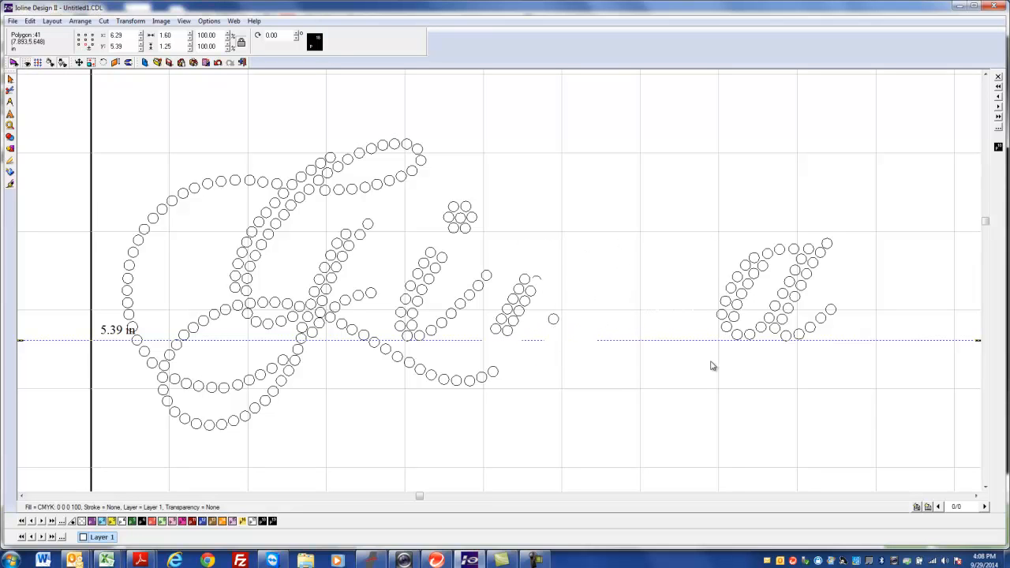
Select the lowercase a and nudge it along the guideline to X 7.64, close to the n
click(700, 186)
drag(692, 184, 885, 394)
key(Delete)
key(Left)
key(Left)
key(Left)
key(Left)
key(Left)
key(Left)
key(Left)
key(Left)
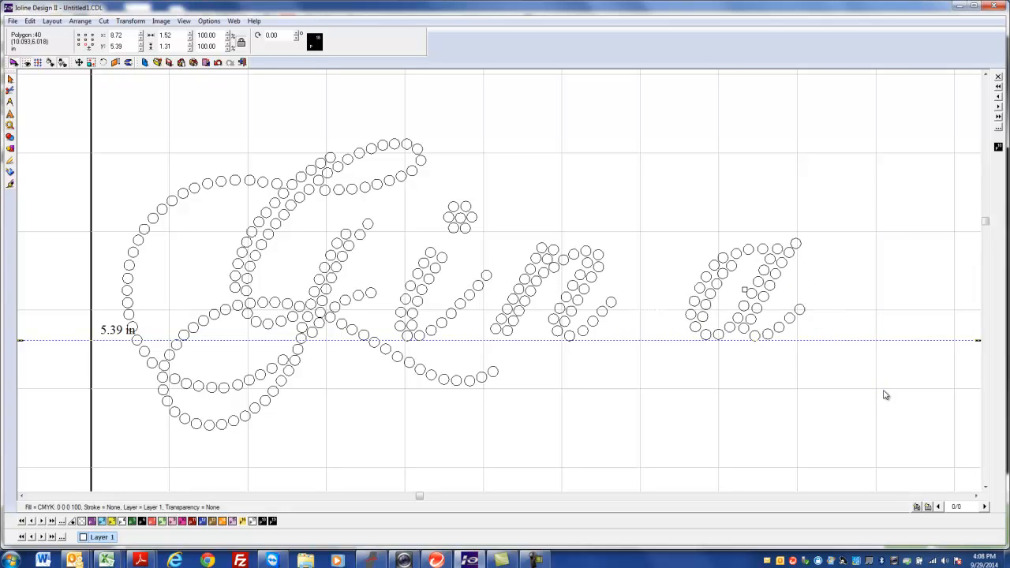
key(Left)
key(Left)
key(Left)
key(Left)
key(Left)
key(Left)
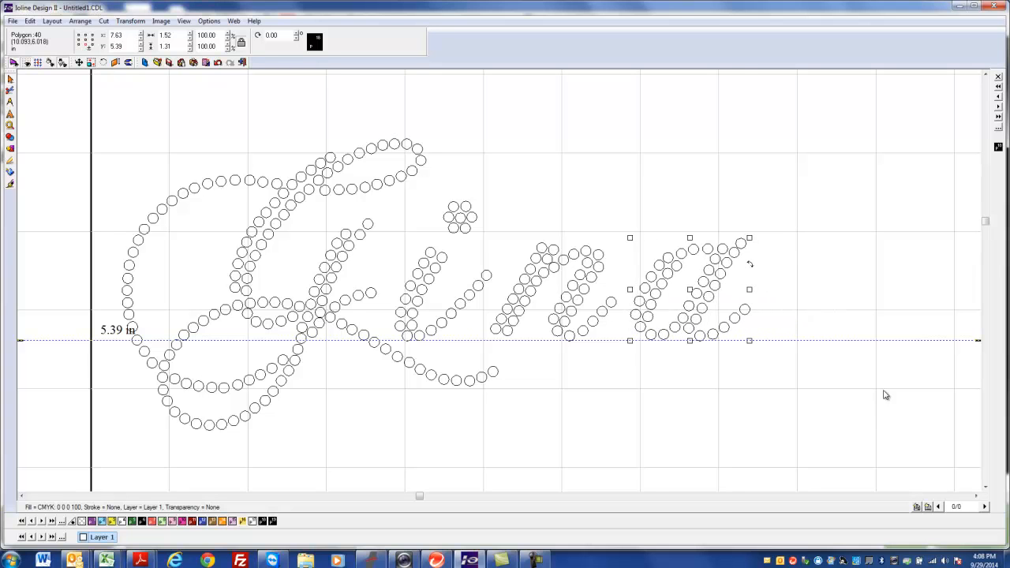
key(Right)
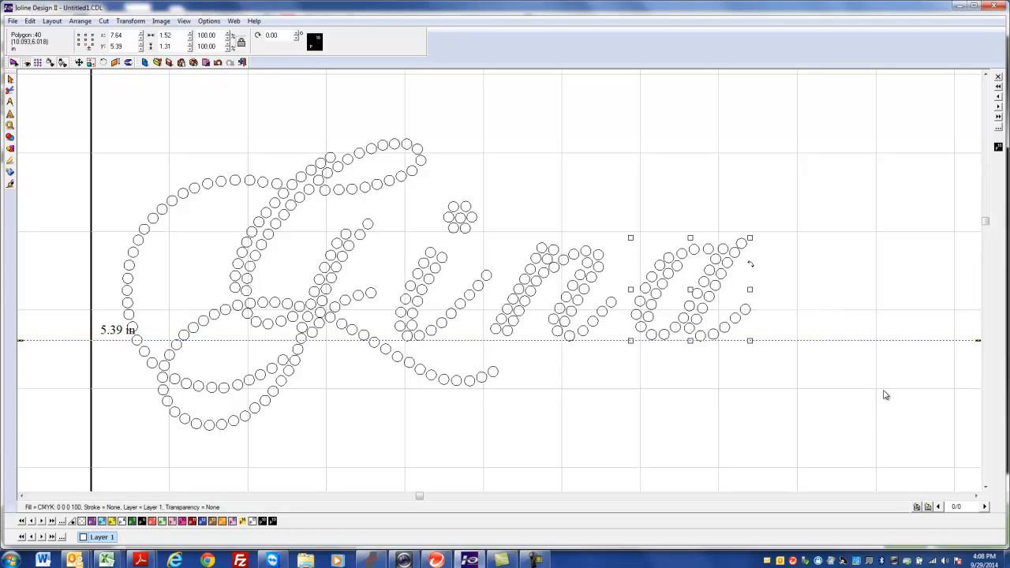
Select all four letters of the assembled name together to check its overall size
click(94, 96)
drag(93, 93, 784, 444)
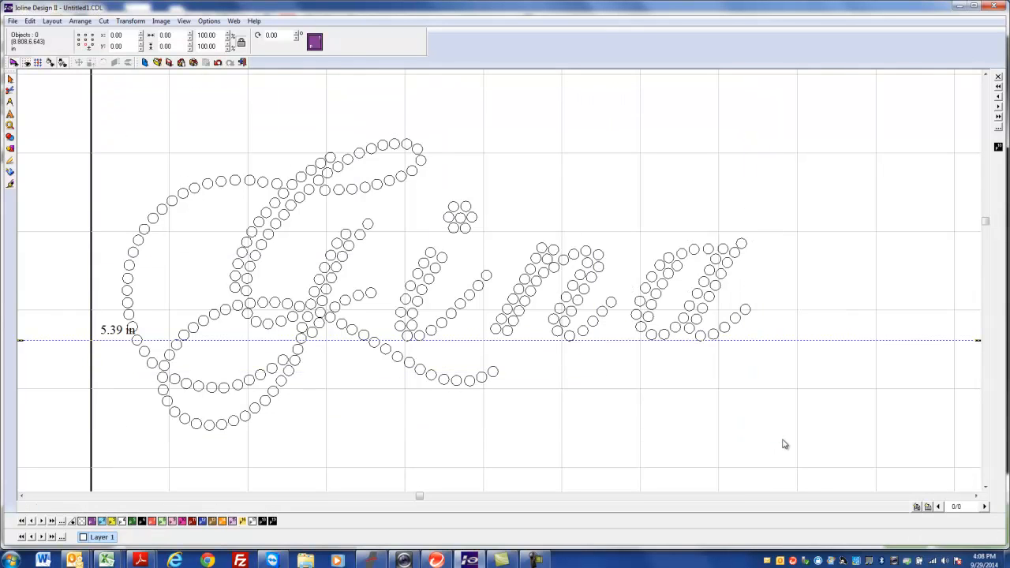
drag(97, 102, 802, 461)
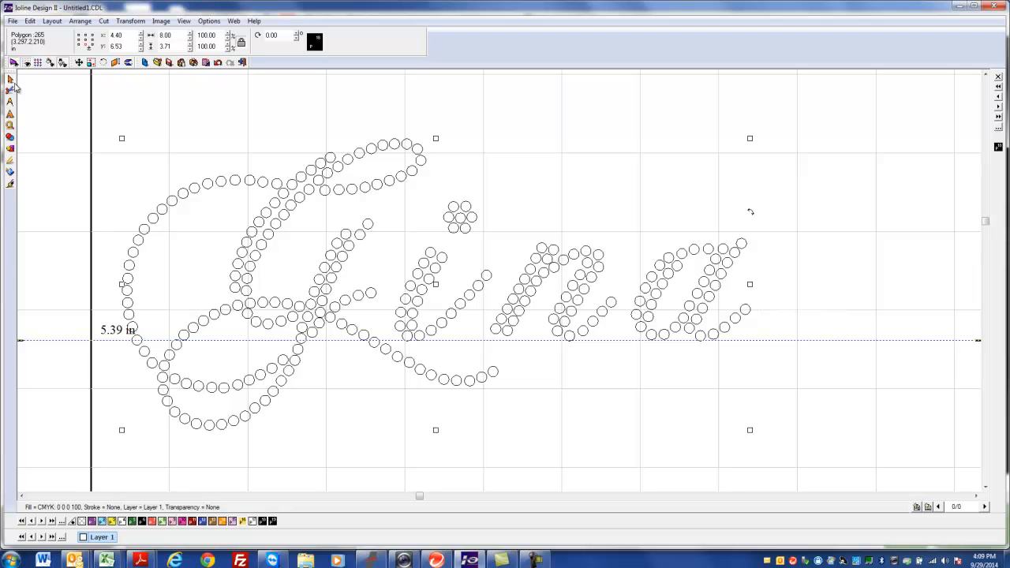
Select all leftover alphabet letters below the assembled name and delete them
click(11, 127)
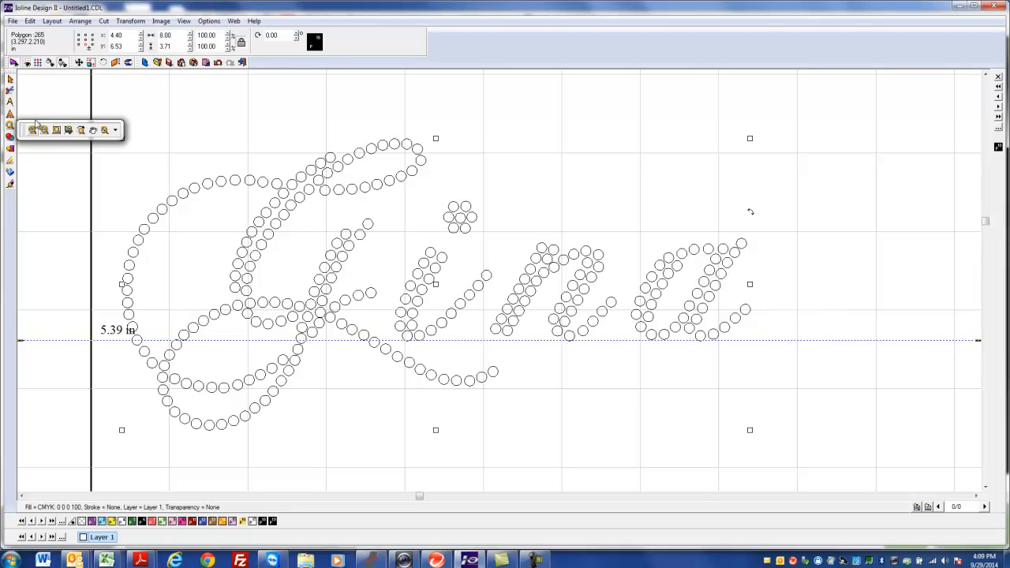
click(69, 130)
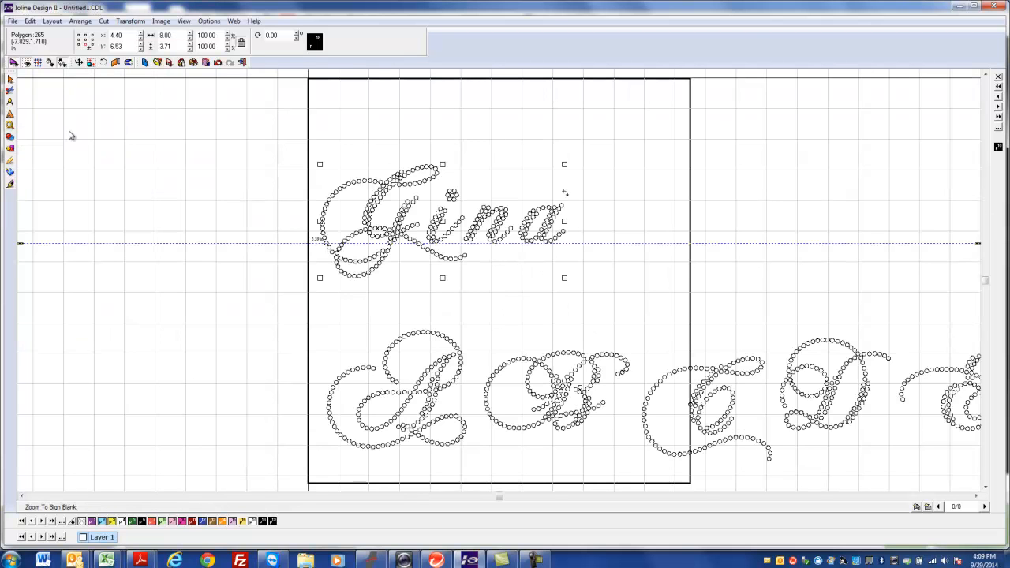
click(10, 126)
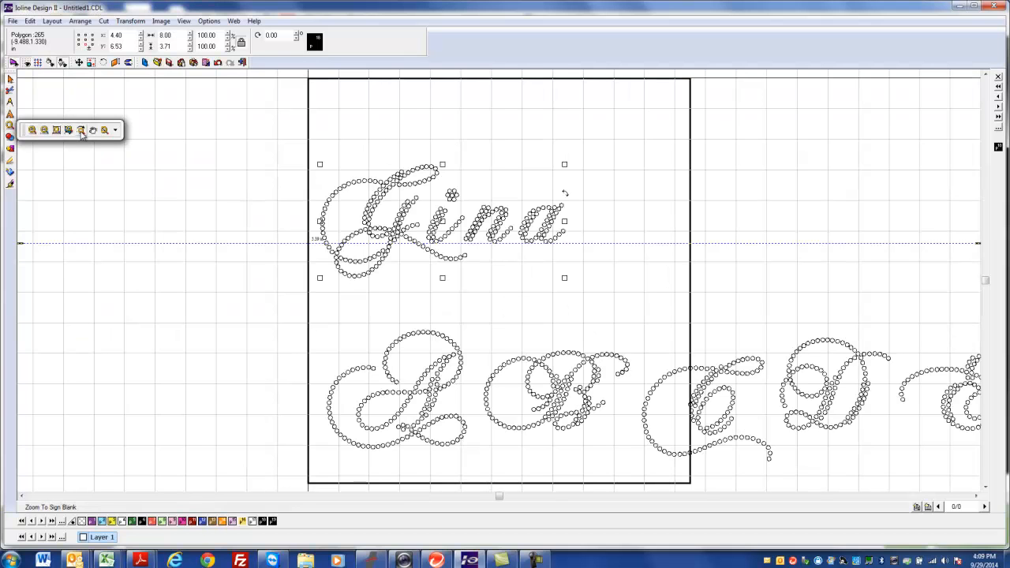
click(45, 133)
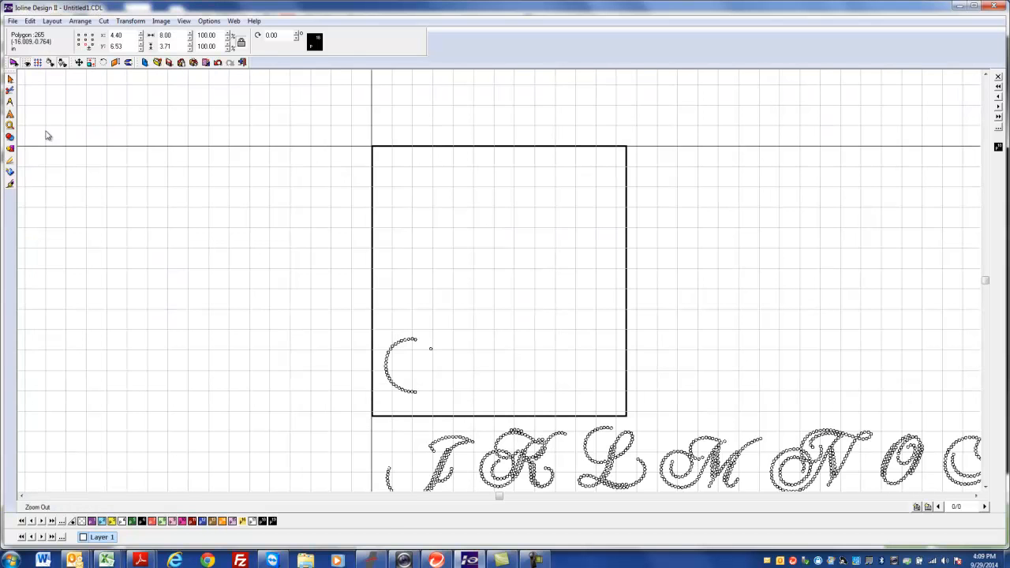
click(11, 126)
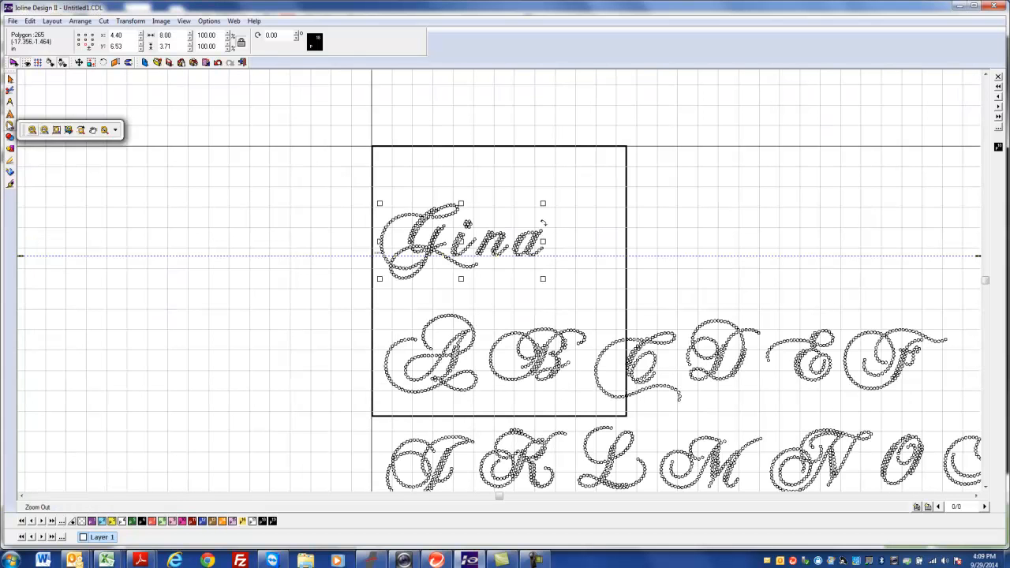
click(45, 131)
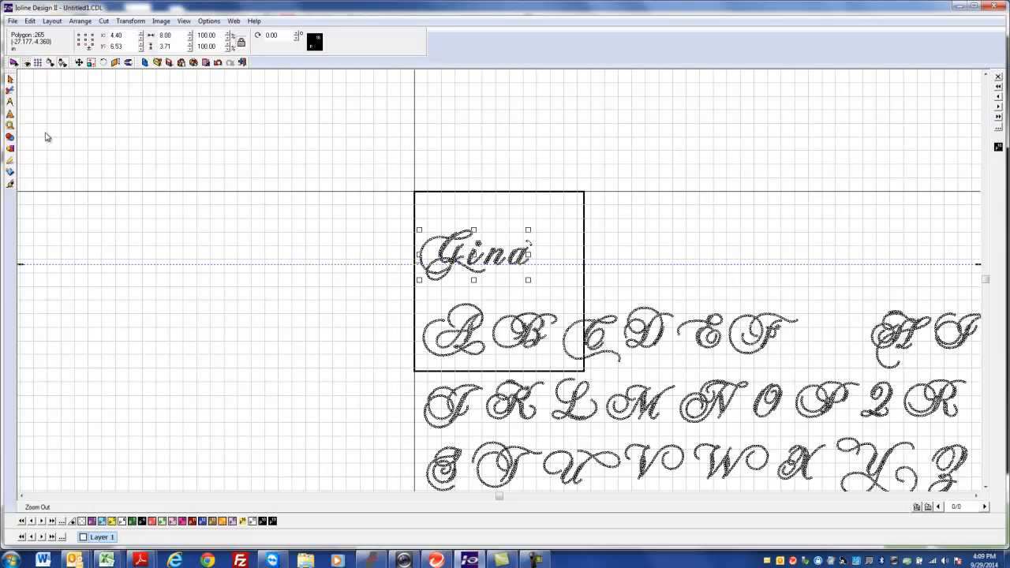
click(354, 292)
drag(353, 294, 986, 497)
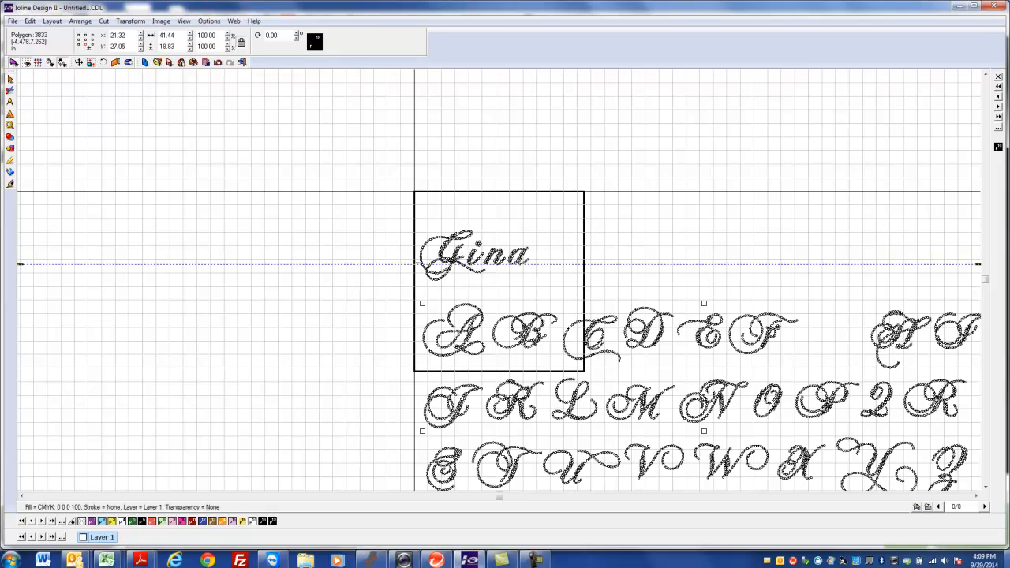
click(1006, 556)
key(Delete)
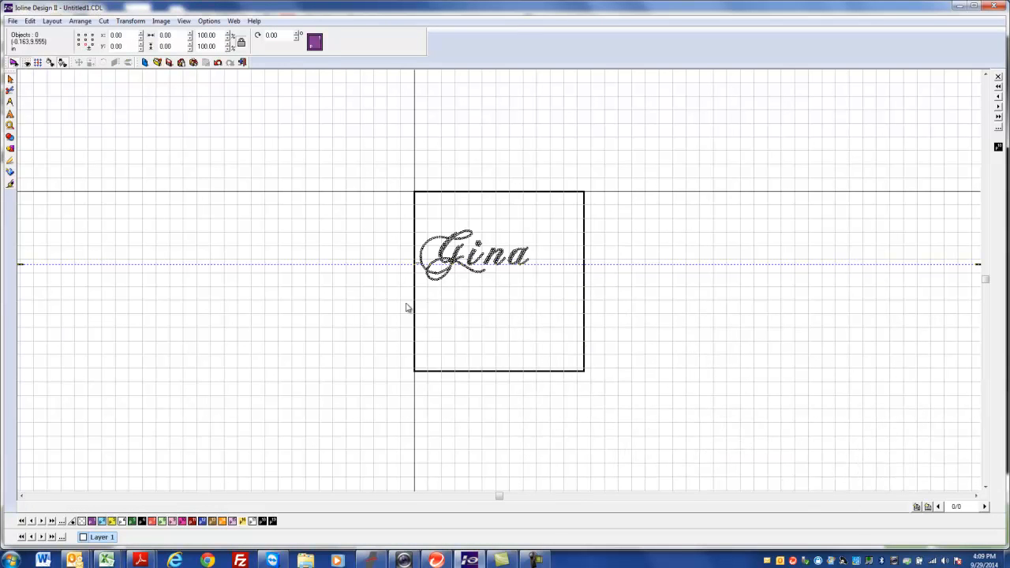
Select the whole name and export it to Ioline using the Ioline Crystal Press driver
drag(387, 218, 587, 371)
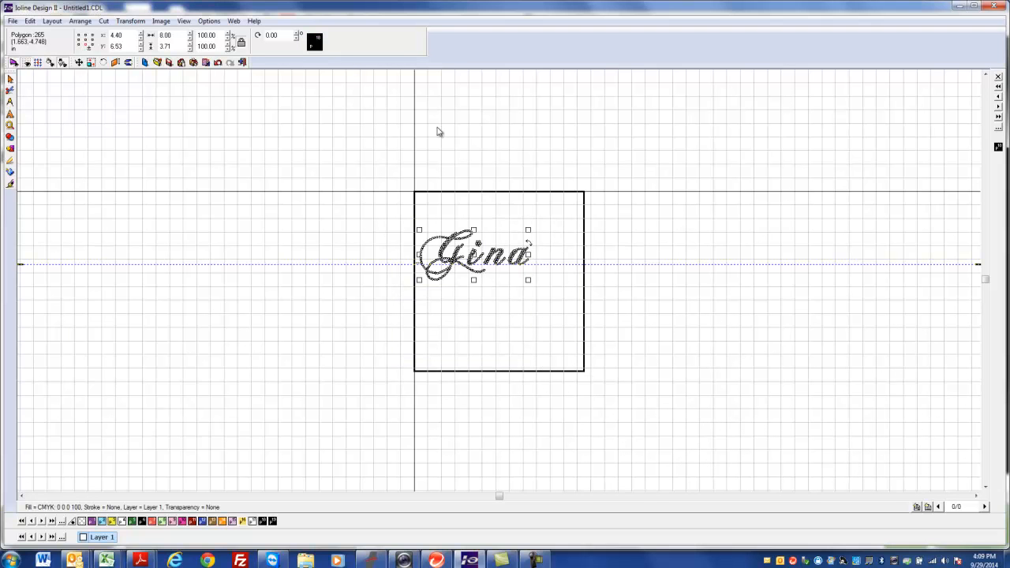
click(12, 21)
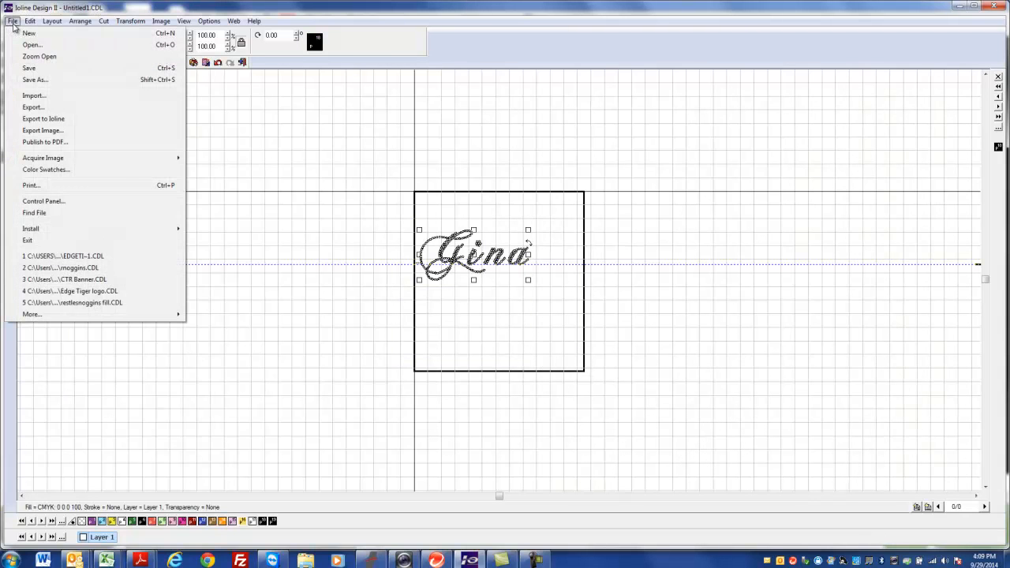
click(45, 120)
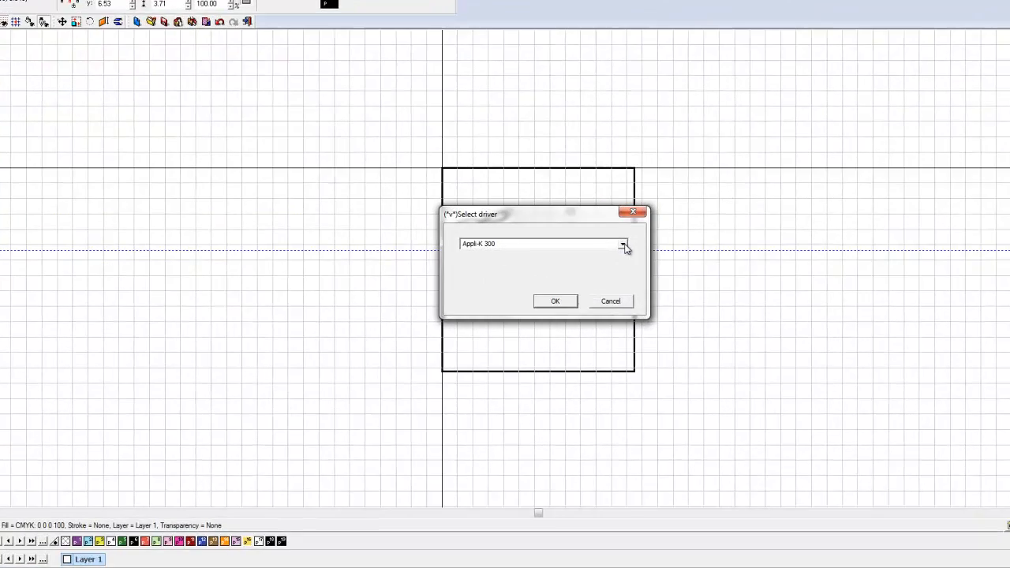
click(574, 259)
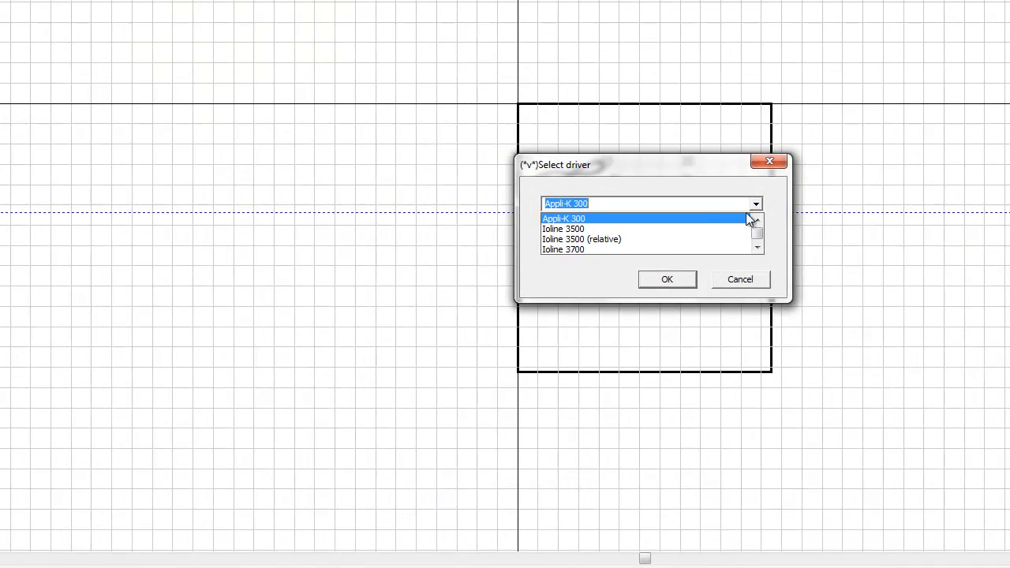
click(756, 247)
click(757, 247)
click(756, 247)
right_click(757, 247)
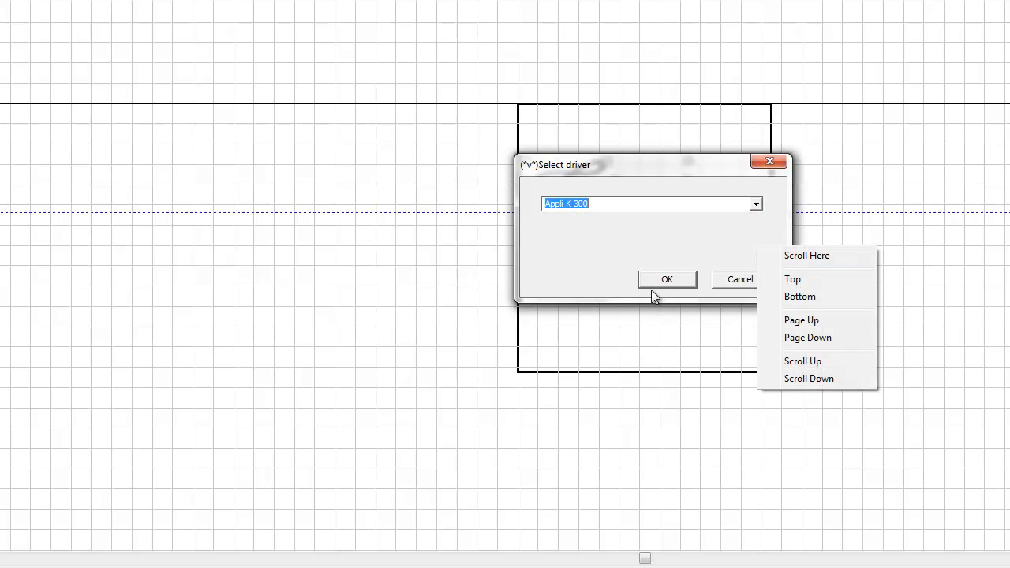
click(756, 205)
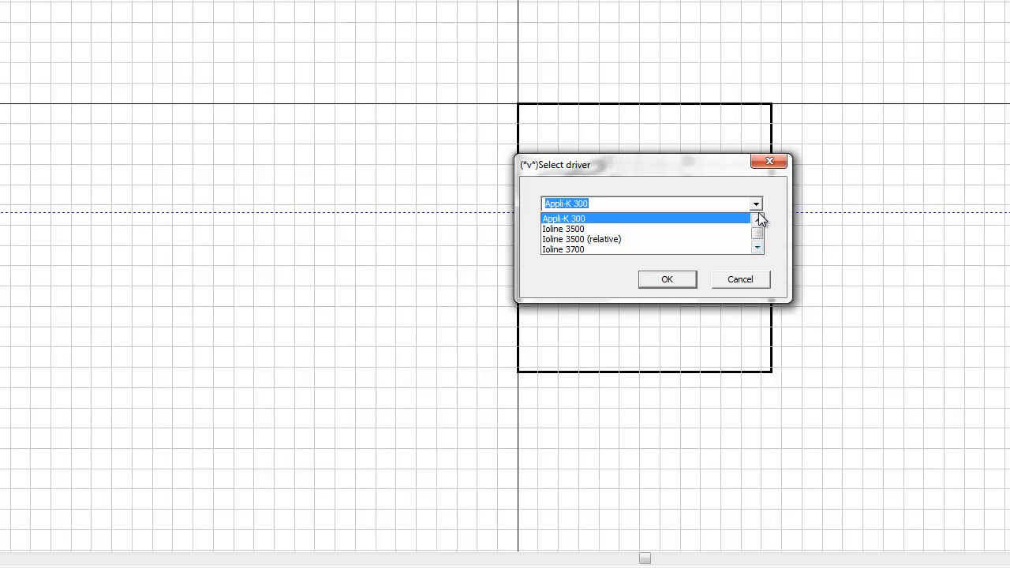
click(758, 217)
click(698, 220)
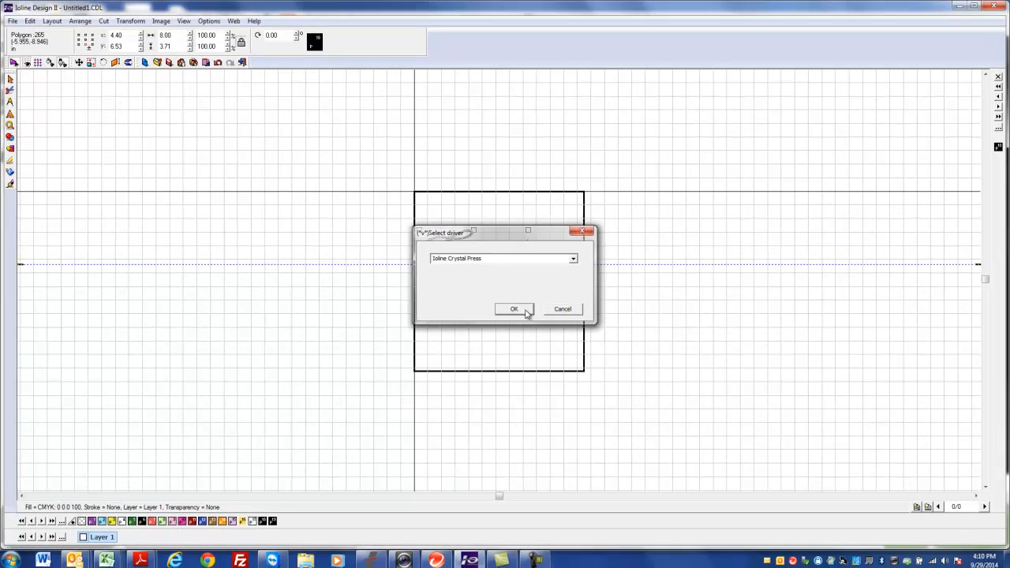
click(666, 279)
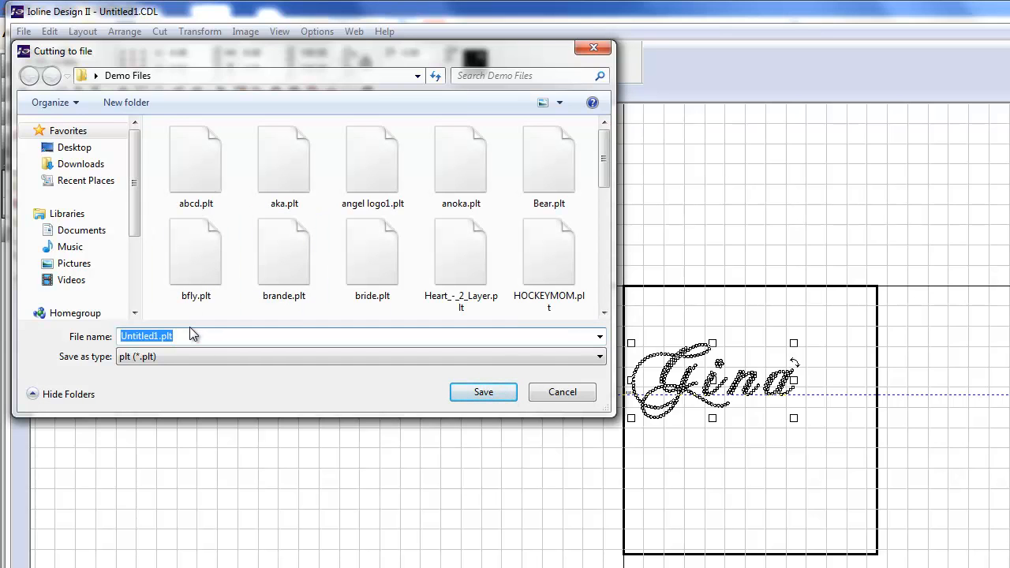
Save the cut file as gina in PLT format in the Demo Files folder
text(gina)
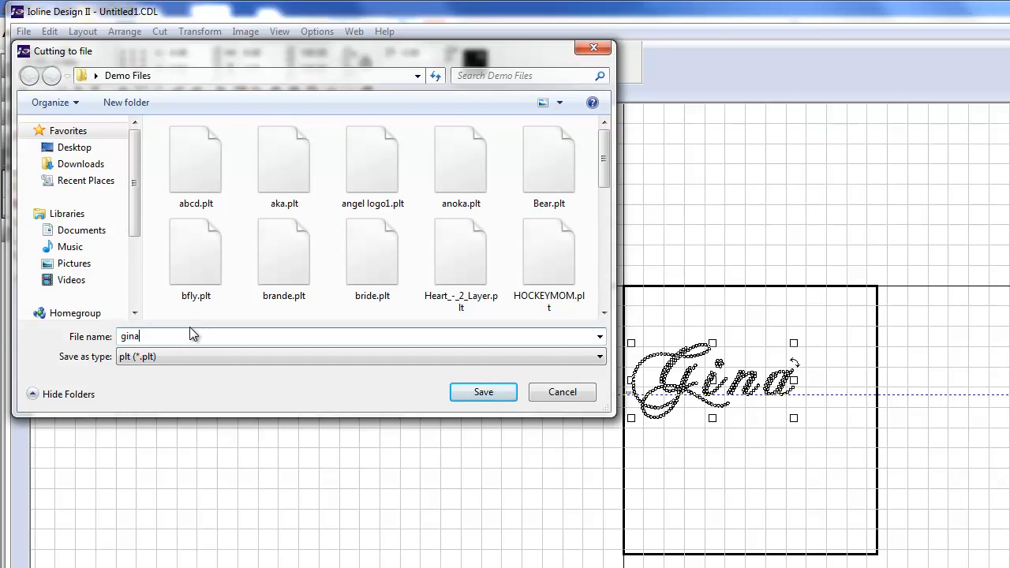
click(481, 392)
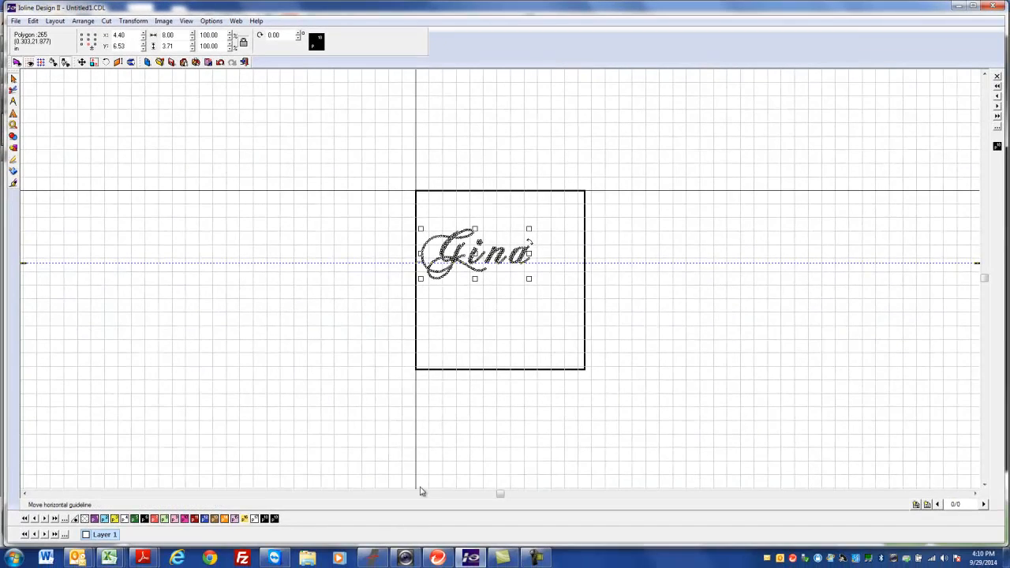
Switch to Ioline CrystalStudio and start opening a file as a new sheet instead of adding it to jeff.csp
click(374, 558)
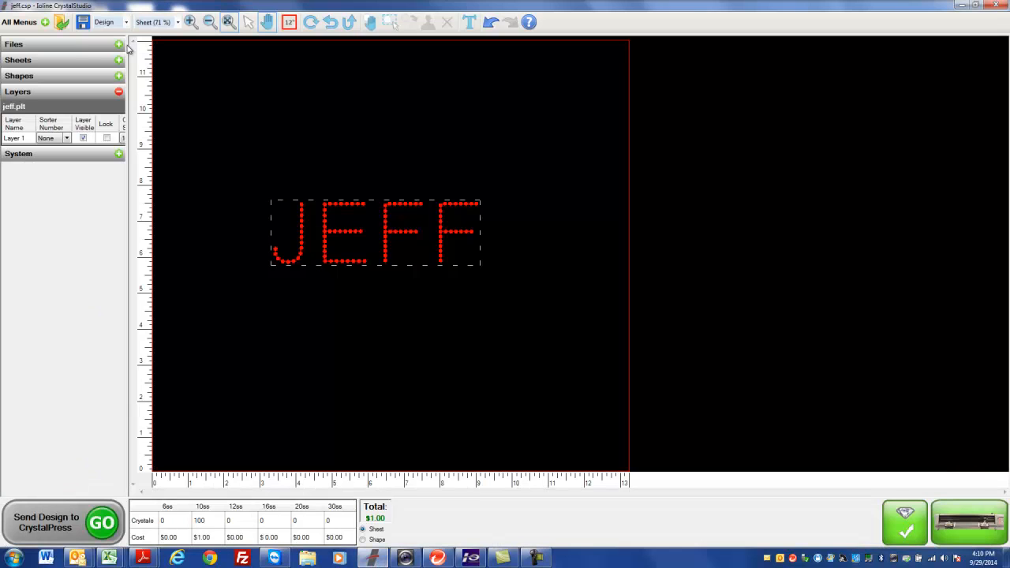
click(87, 48)
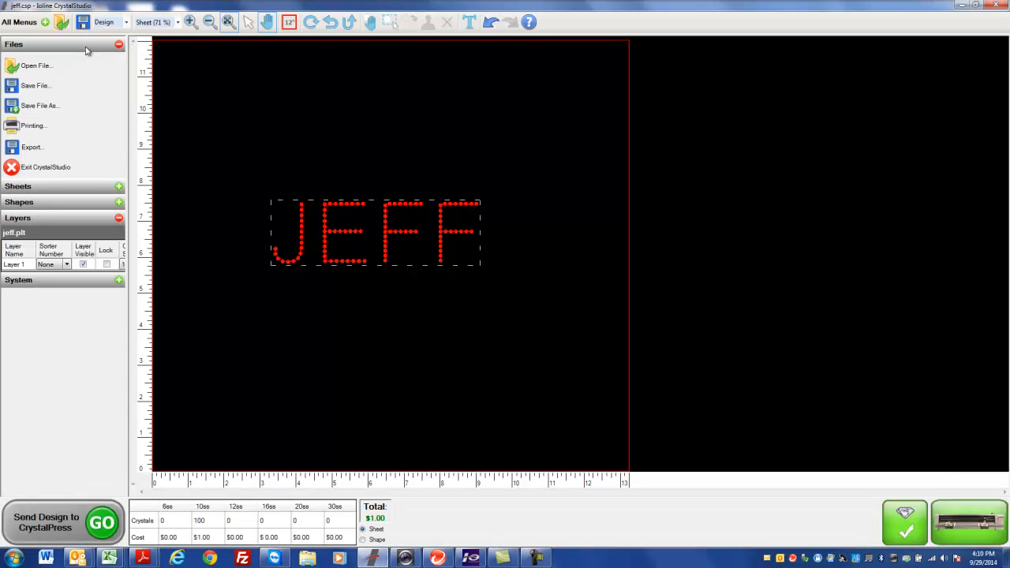
click(77, 75)
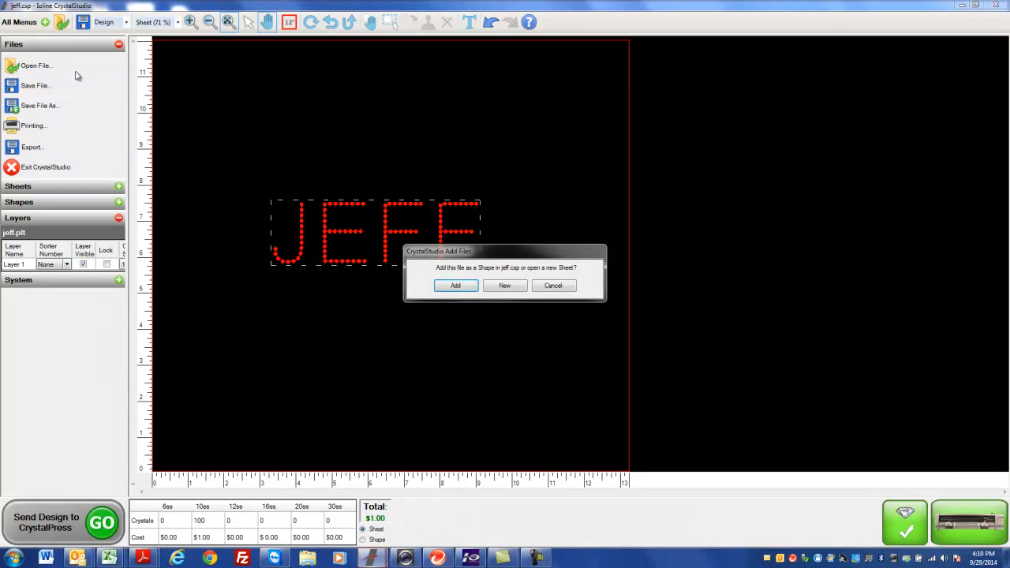
click(509, 286)
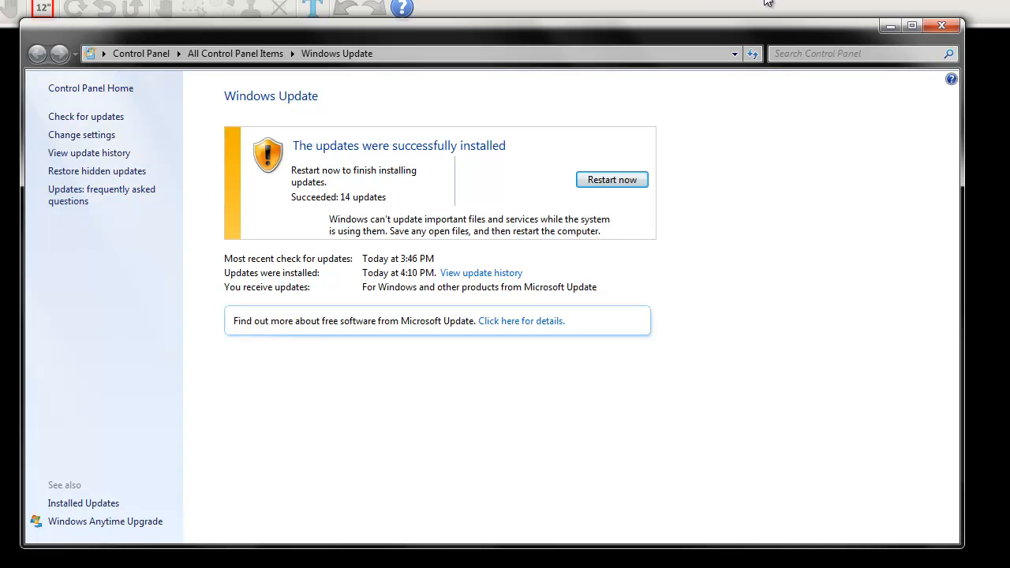
Close the Windows Update window and open gina.plt from the Demo Files folder
click(946, 30)
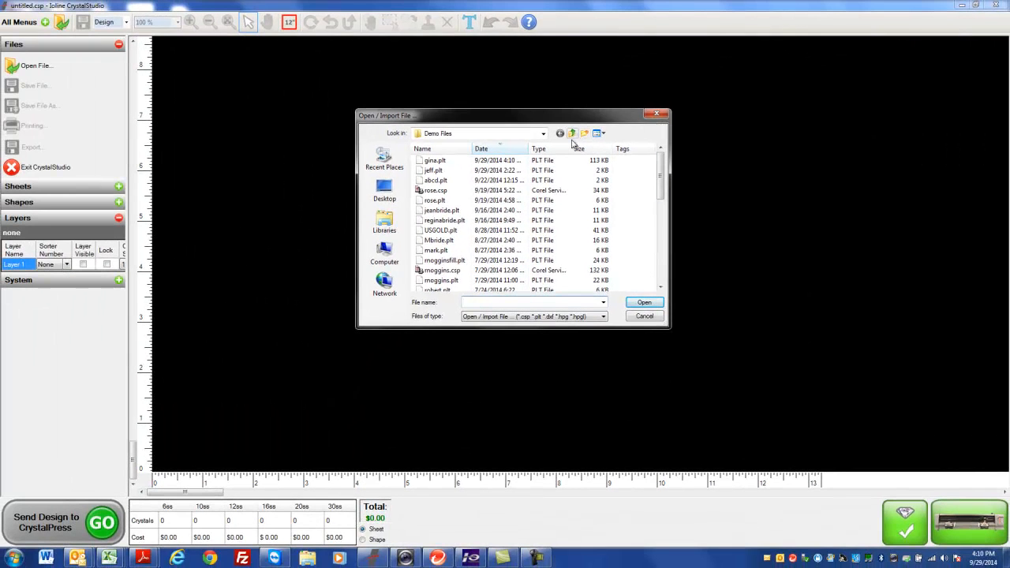
click(431, 161)
click(645, 304)
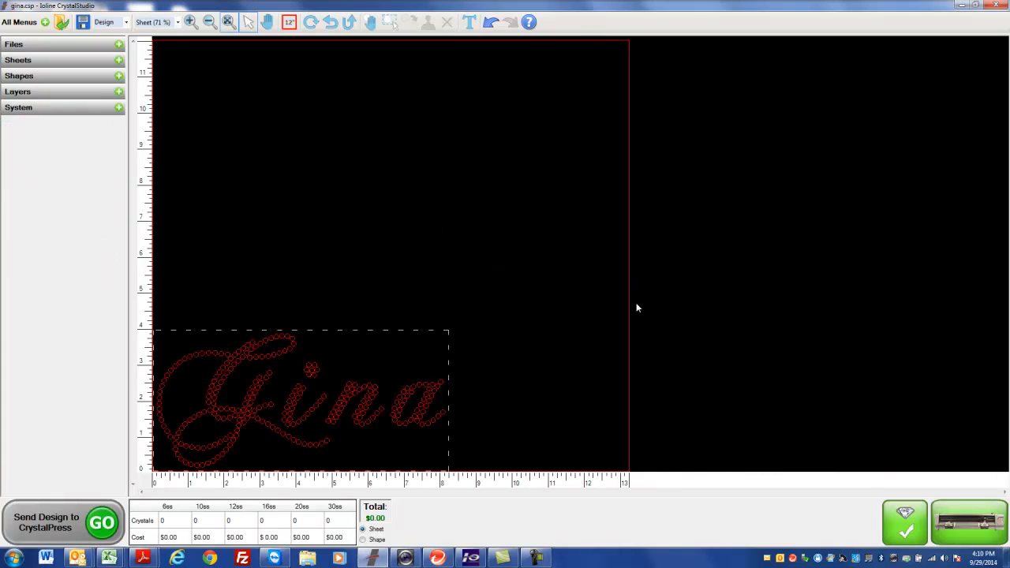
Make Layer 1 of gina.plt visible and set its crystal size to 10ss
click(70, 91)
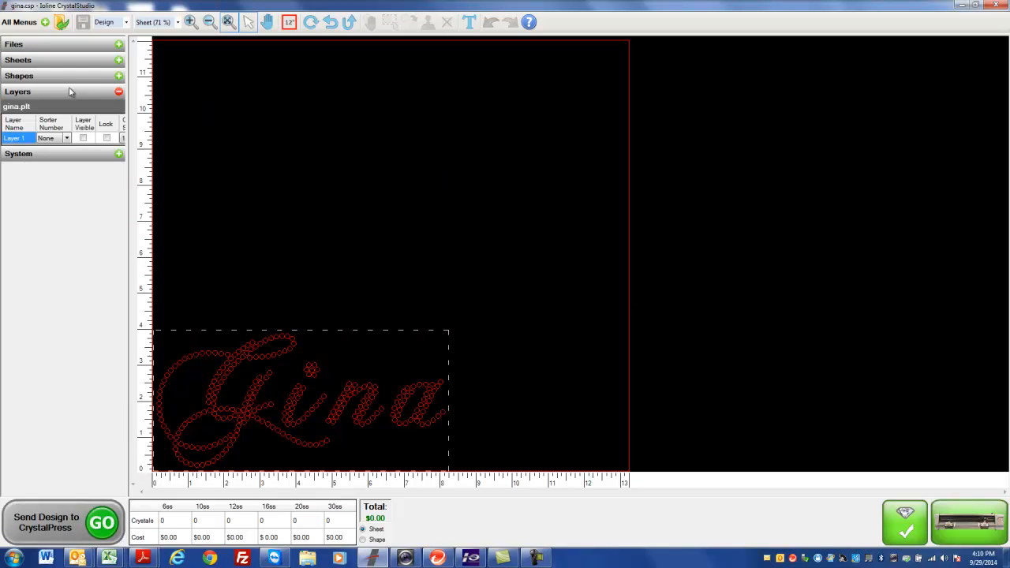
click(83, 138)
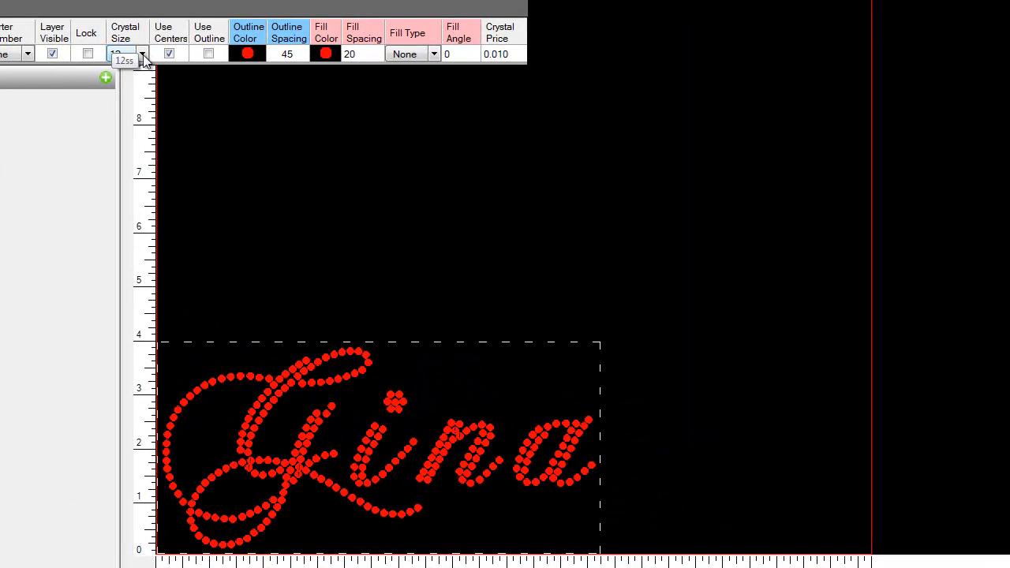
click(143, 56)
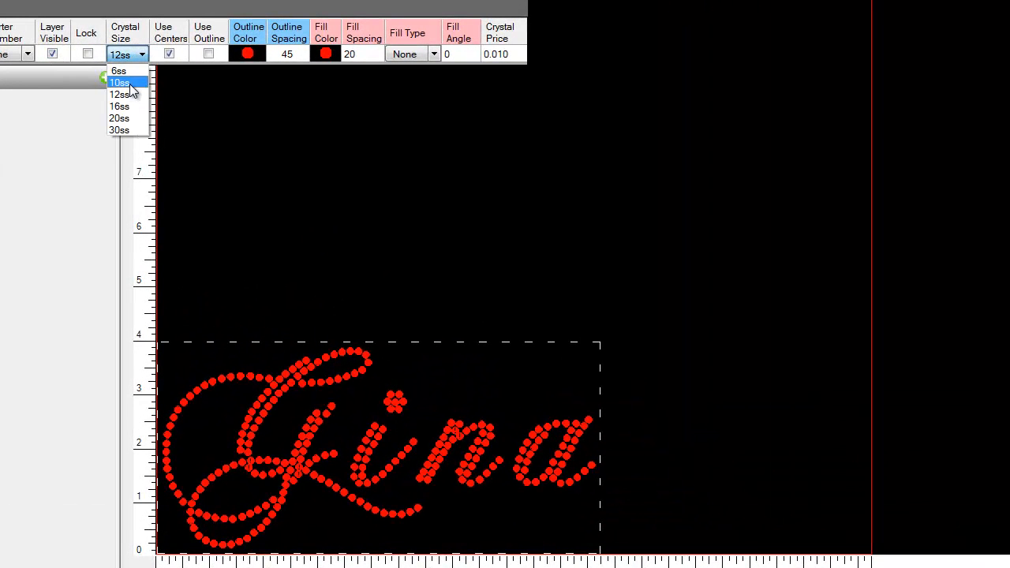
click(132, 84)
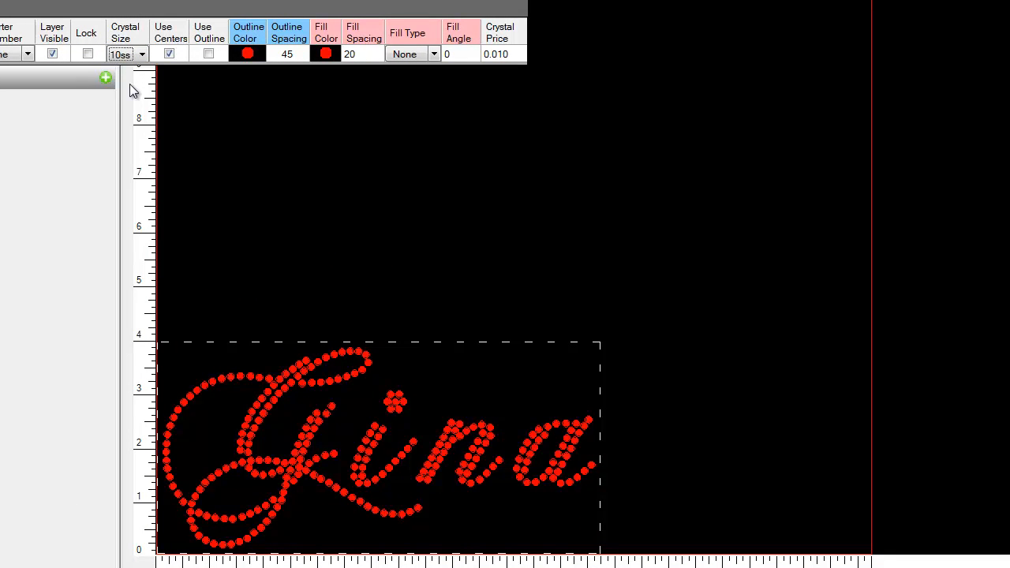
click(52, 54)
click(52, 54)
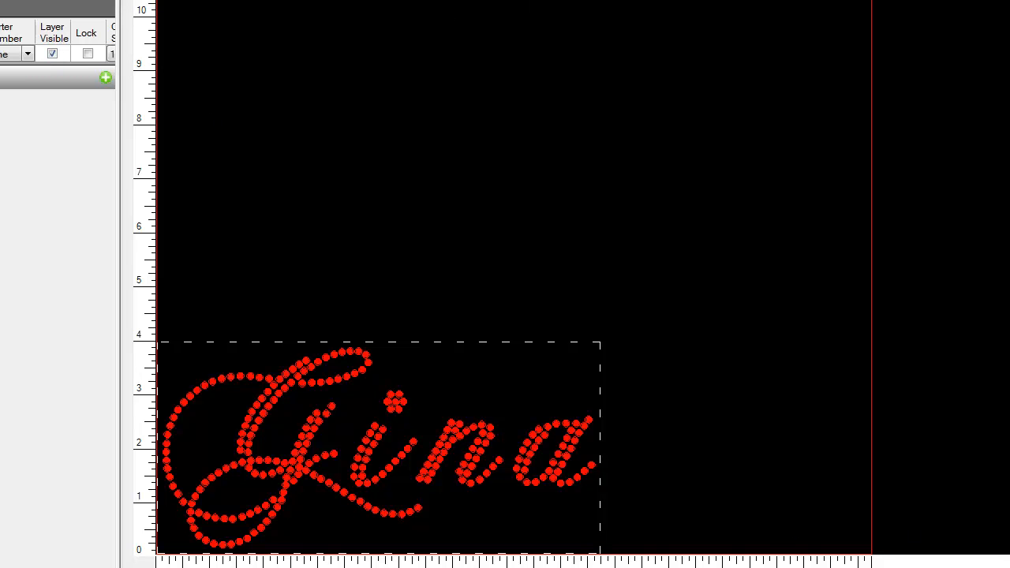
click(537, 558)
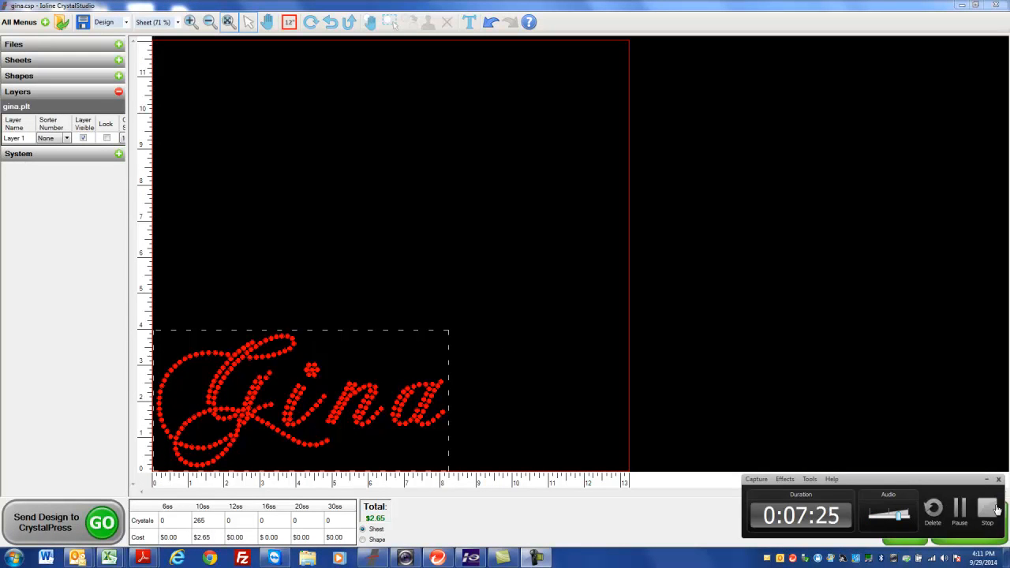
click(995, 509)
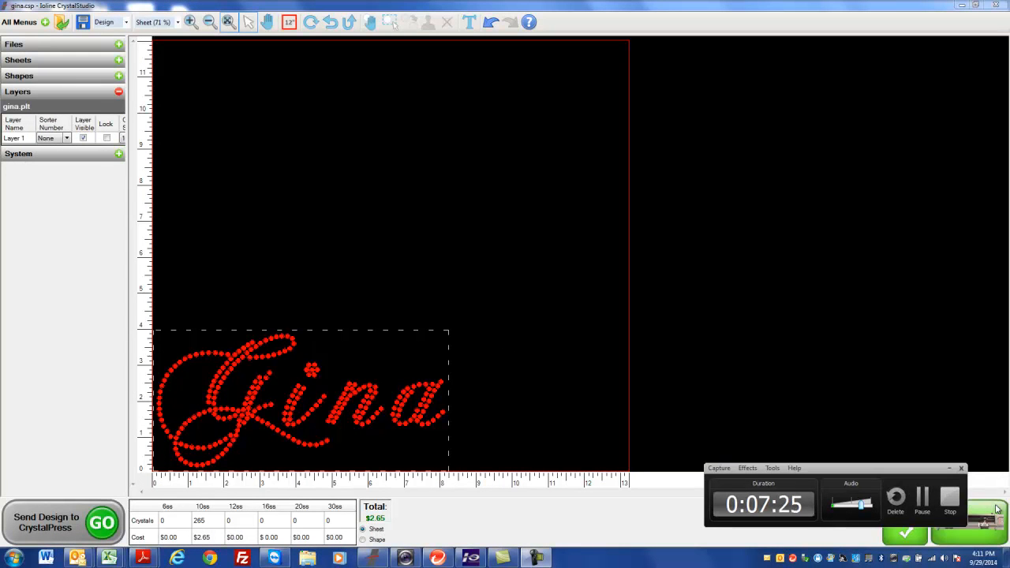